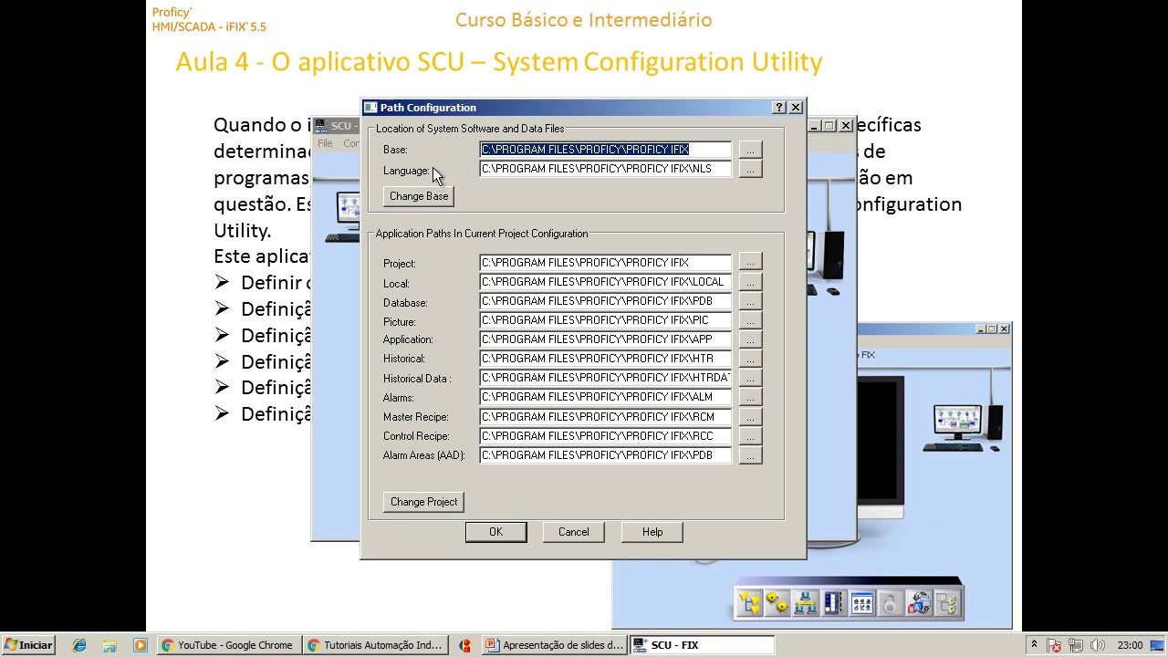
{"action": "left_click_drag", "start_coordinate": [571, 148], "coordinate": [480, 149]}
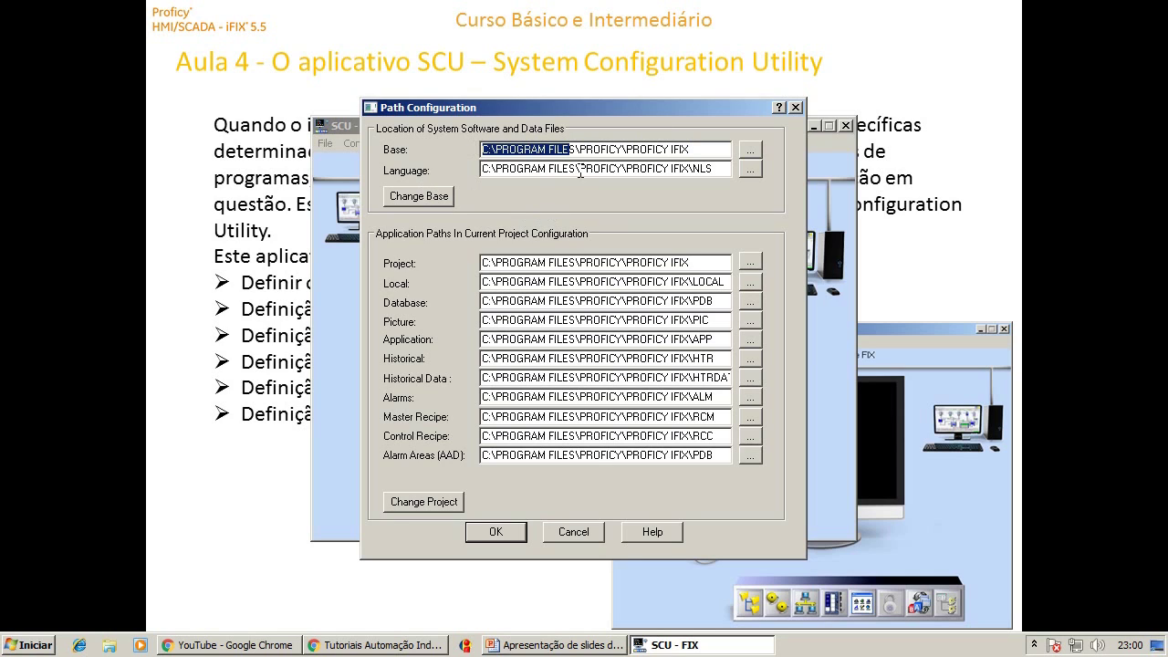
{"action": "left_click_drag", "start_coordinate": [576, 169], "coordinate": [480, 169]}
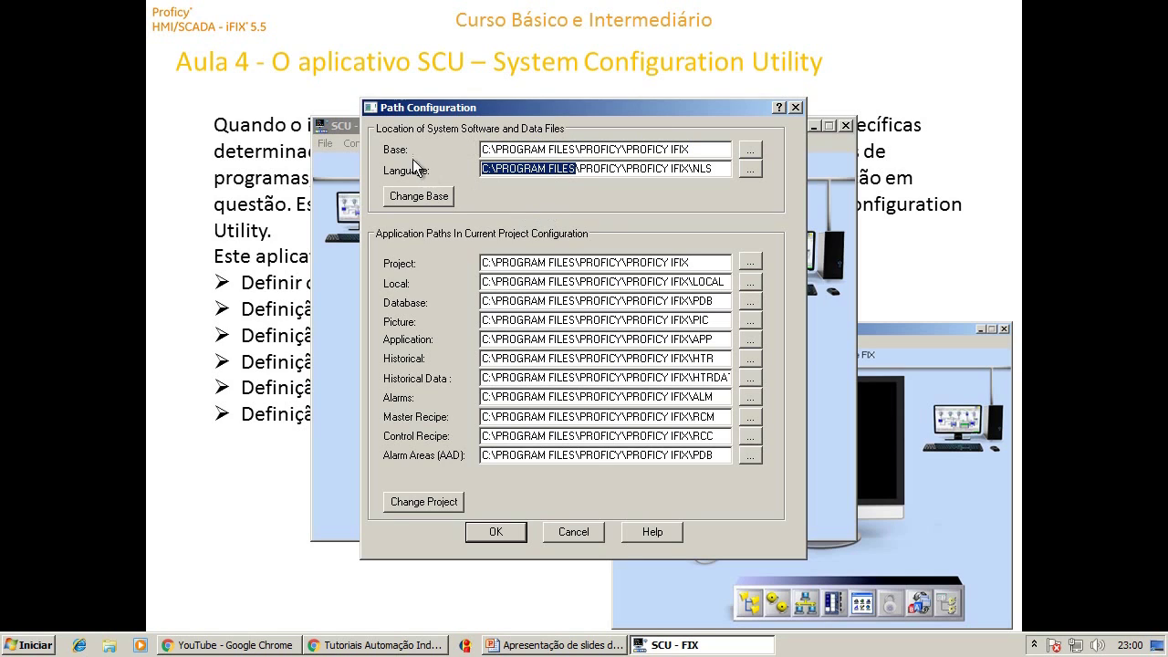
{"action": "left_click_drag", "start_coordinate": [577, 149], "coordinate": [480, 149]}
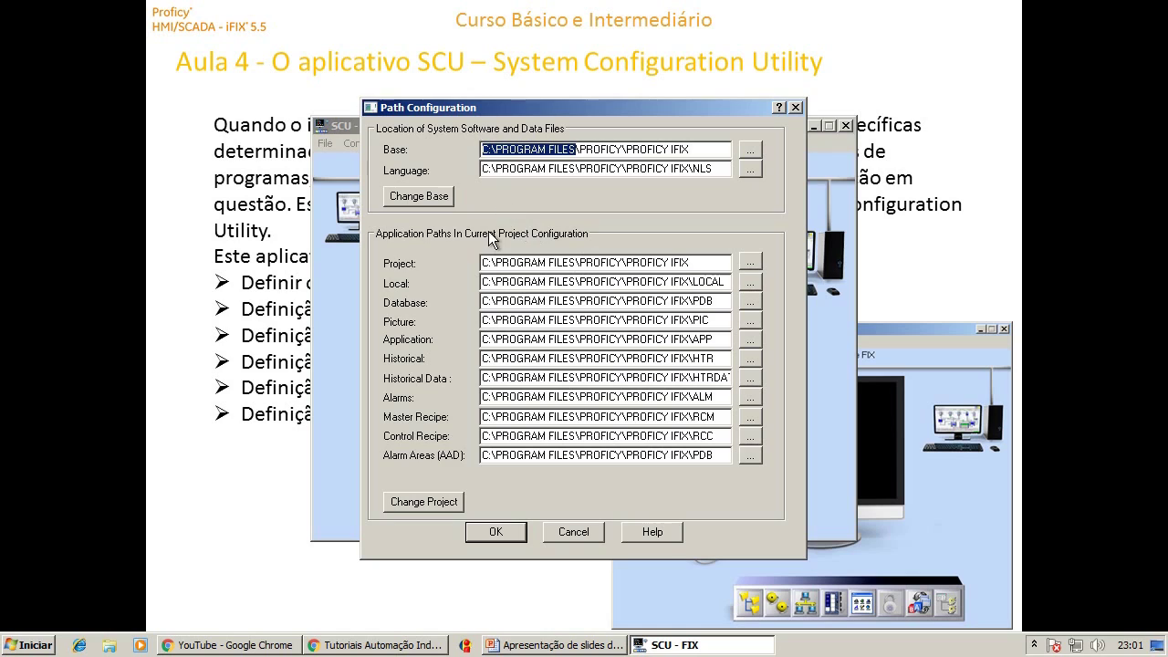
{"action": "left_click", "coordinate": [538, 169]}
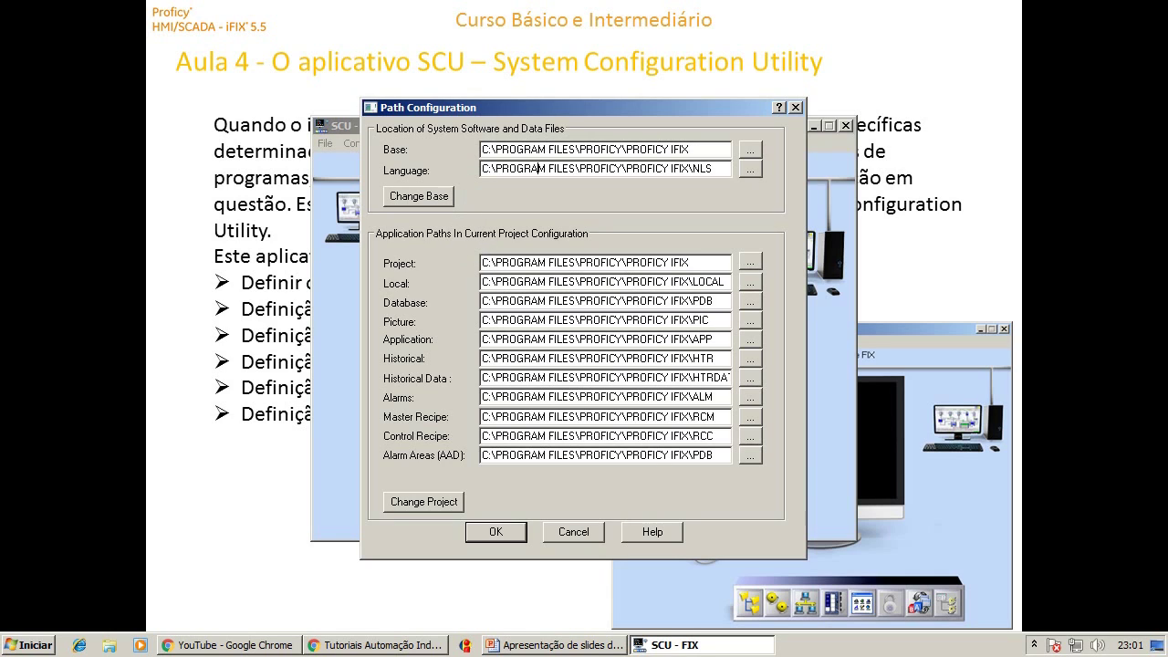
{"action": "left_click_drag", "start_coordinate": [620, 262], "coordinate": [482, 263]}
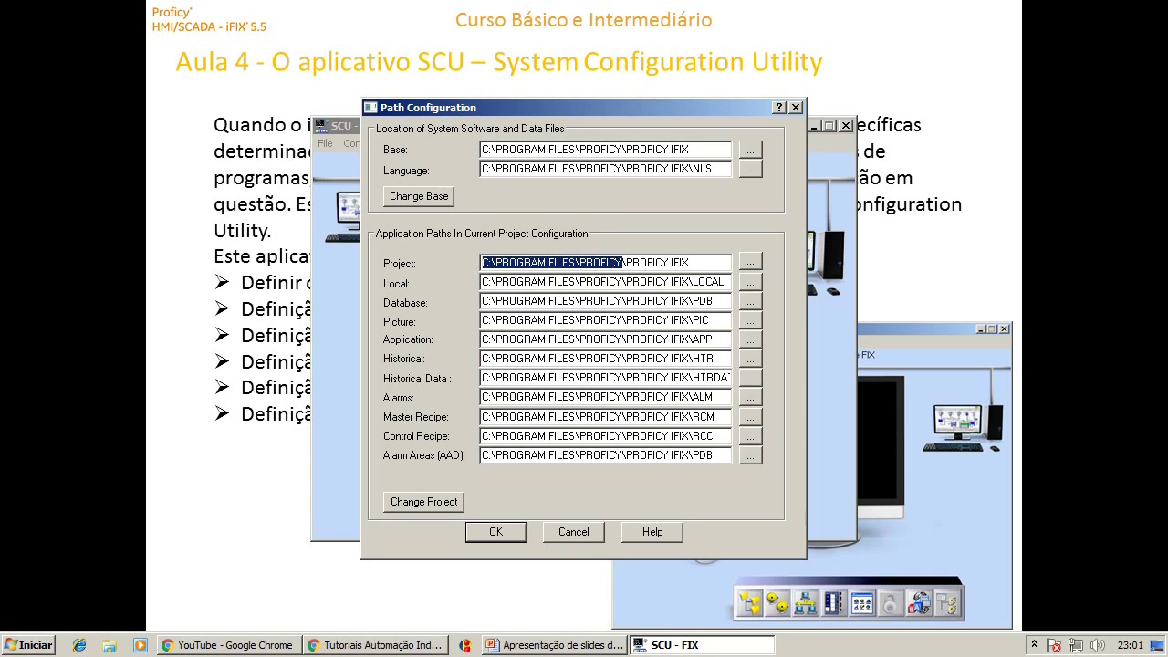
{"action": "left_click_drag", "start_coordinate": [624, 282], "coordinate": [481, 282]}
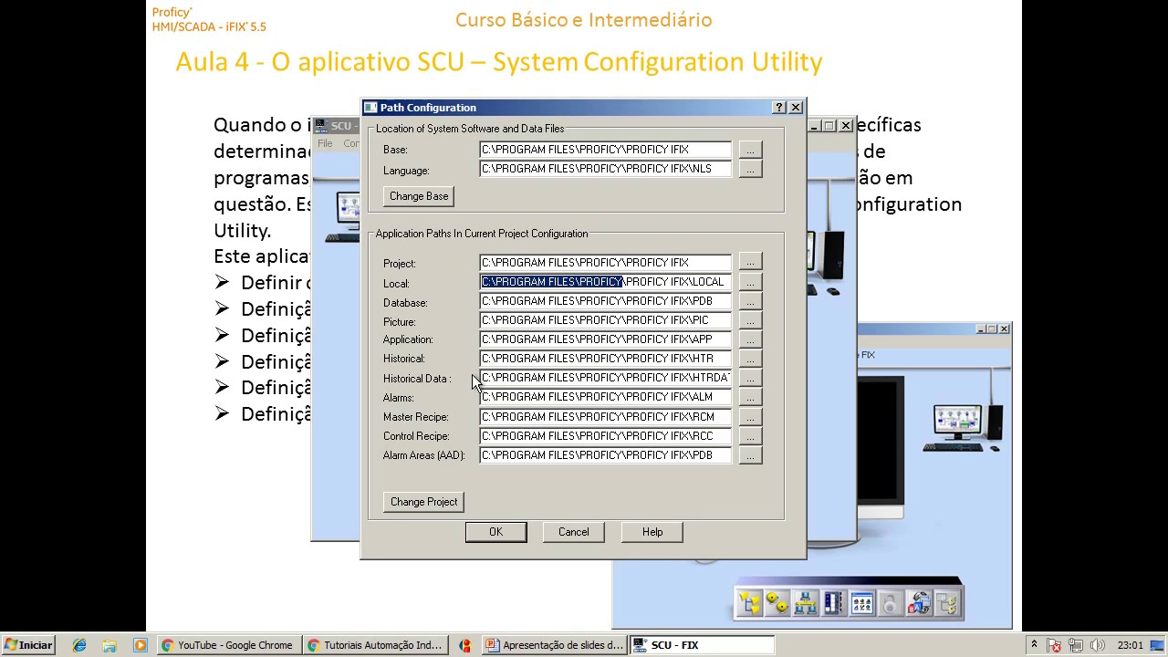
{"action": "left_click_drag", "start_coordinate": [623, 301], "coordinate": [481, 302]}
{"action": "left_click_drag", "start_coordinate": [622, 320], "coordinate": [482, 320]}
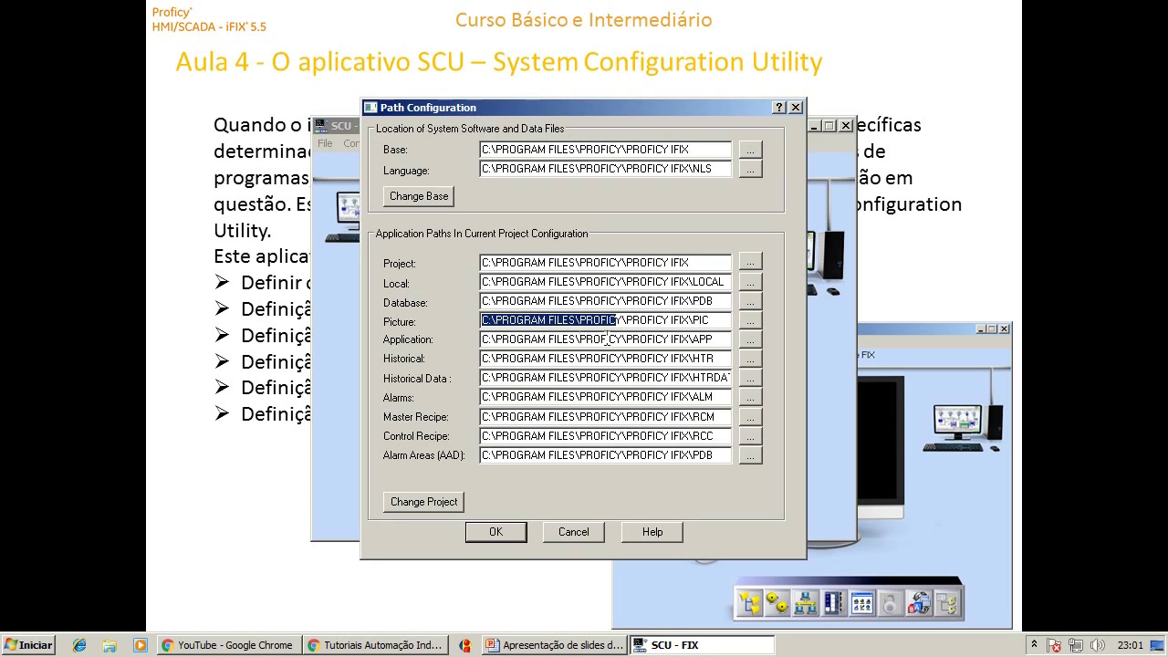
{"action": "left_click_drag", "start_coordinate": [624, 340], "coordinate": [478, 339]}
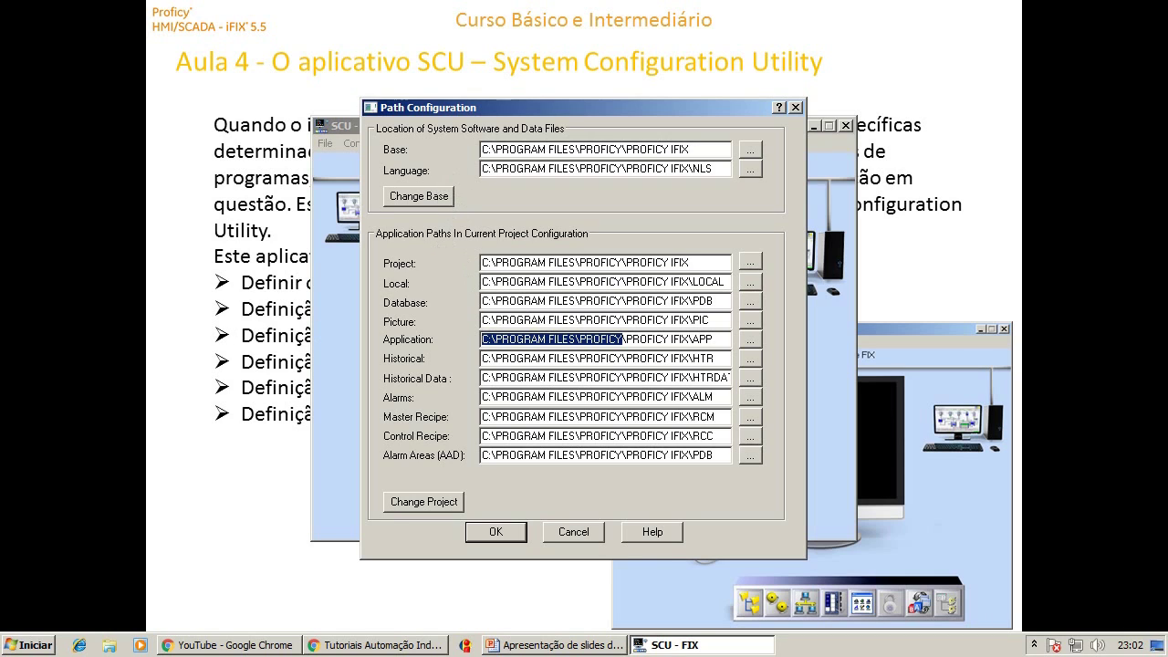
Clear the pen marks and advance to the Path Configuration slide, then return to the SCU dialog.
{"action": "left_click", "coordinate": [493, 262]}
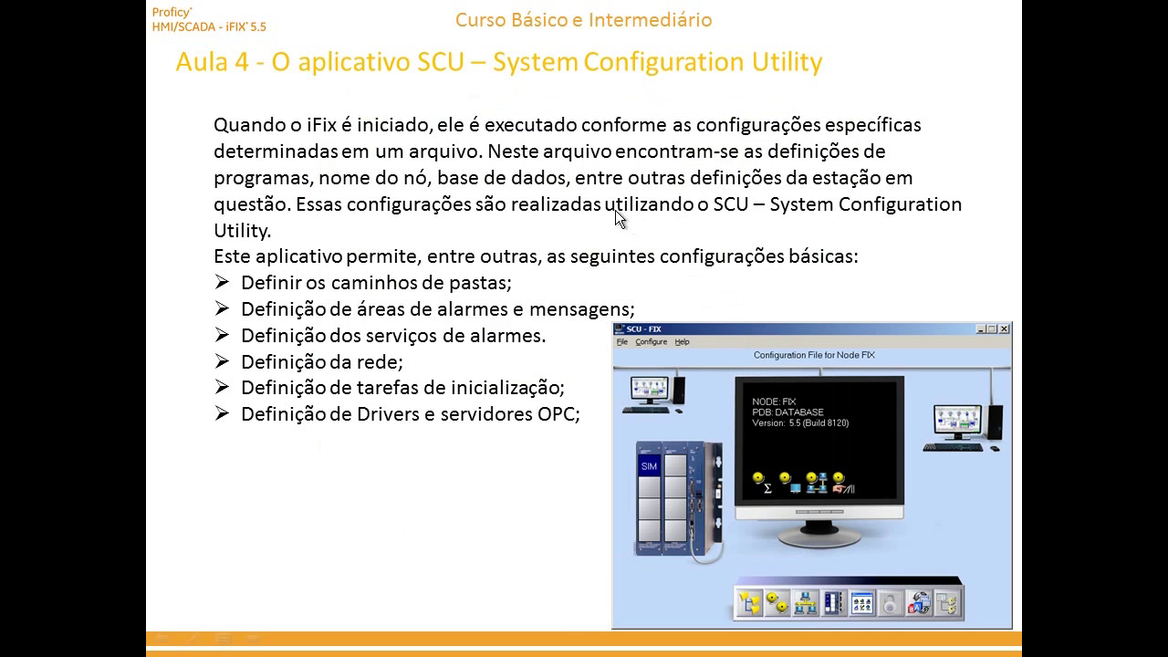
{"action": "left_click", "coordinate": [615, 210]}
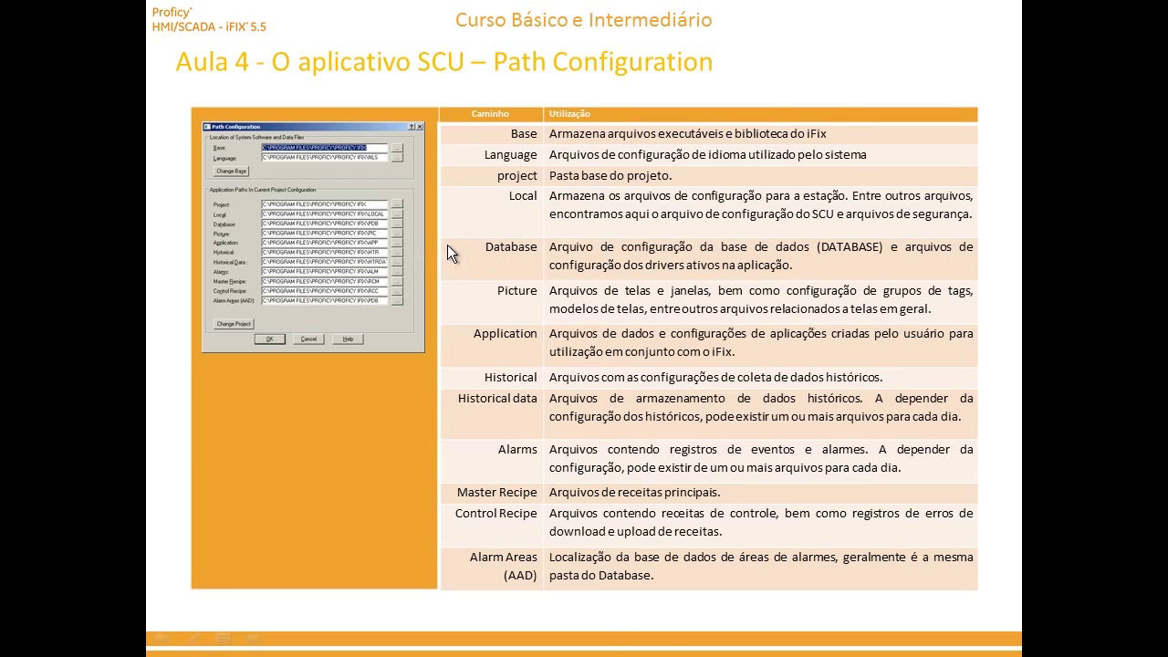
{"action": "key", "text": "alt+Tab"}
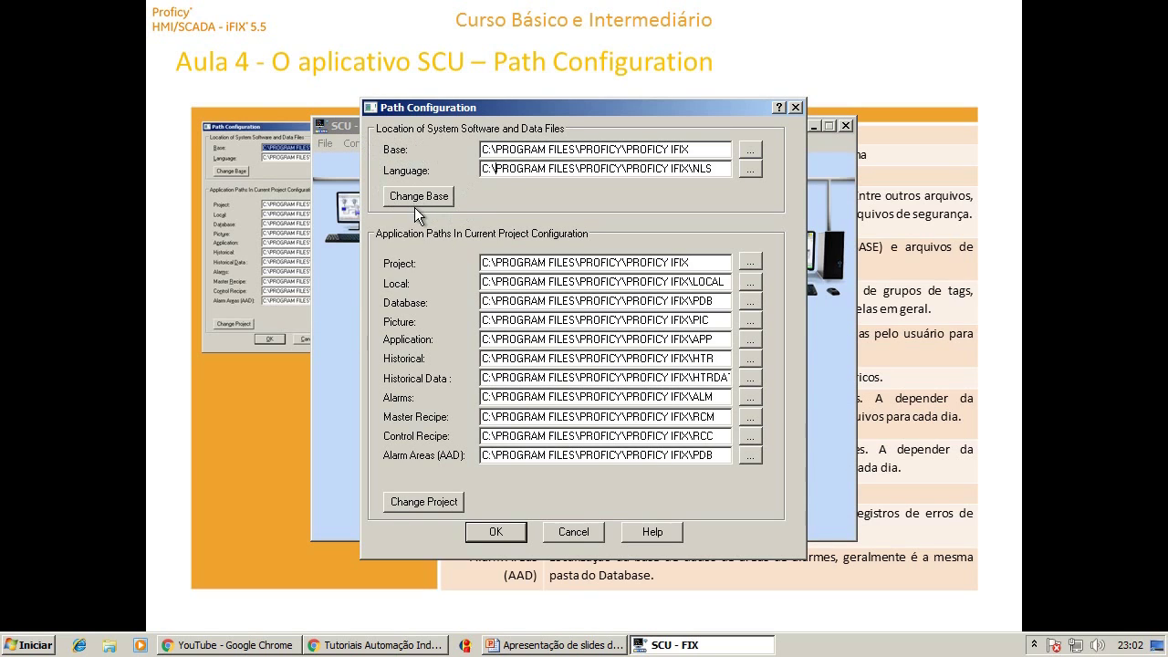
{"action": "left_click_drag", "start_coordinate": [376, 128], "coordinate": [374, 207]}
{"action": "mouse_move", "coordinate": [396, 140]}
{"action": "left_mouse_down"}
{"action": "mouse_move", "coordinate": [414, 162]}
{"action": "mouse_move", "coordinate": [378, 143]}
{"action": "mouse_move", "coordinate": [381, 160]}
{"action": "mouse_move", "coordinate": [447, 177]}
{"action": "left_mouse_up"}
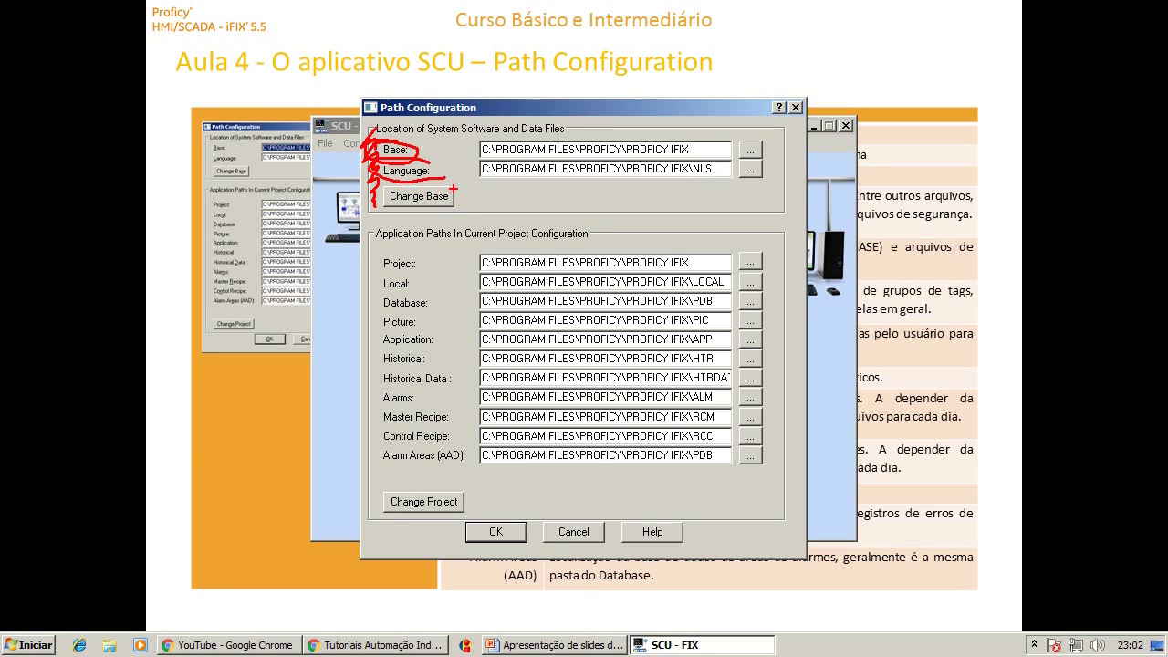
{"action": "mouse_move", "coordinate": [456, 180]}
{"action": "left_mouse_down"}
{"action": "mouse_move", "coordinate": [387, 179]}
{"action": "mouse_move", "coordinate": [398, 208]}
{"action": "mouse_move", "coordinate": [461, 209]}
{"action": "mouse_move", "coordinate": [456, 185]}
{"action": "left_mouse_up"}
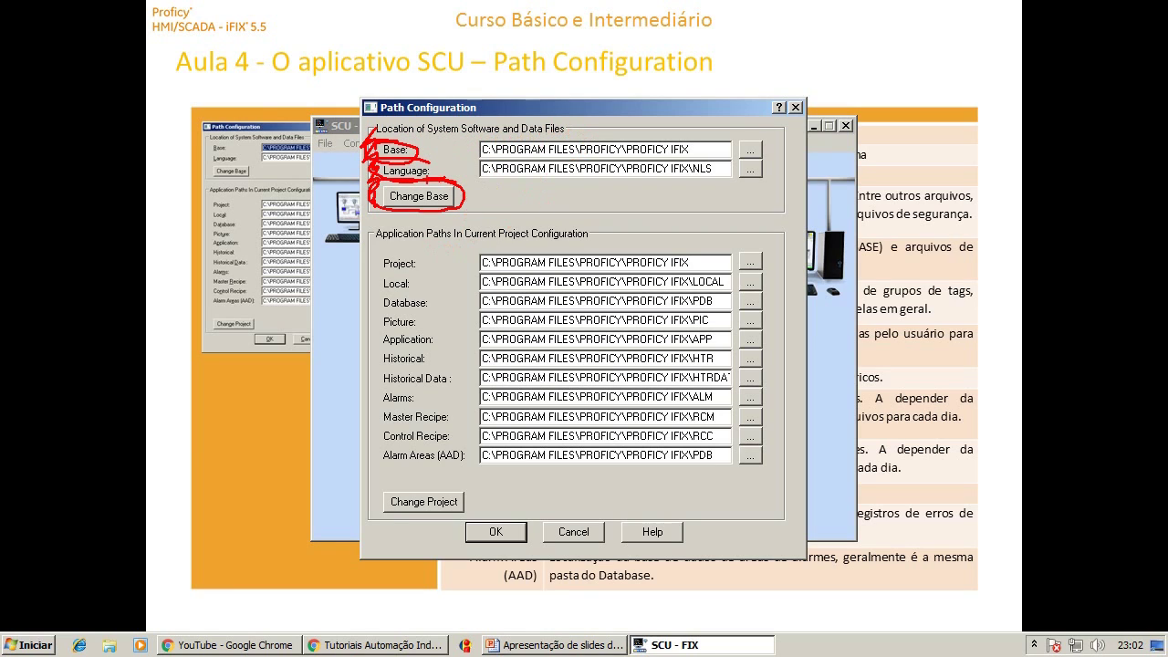
{"action": "mouse_move", "coordinate": [695, 154]}
{"action": "left_mouse_down"}
{"action": "mouse_move", "coordinate": [727, 171]}
{"action": "mouse_move", "coordinate": [692, 152]}
{"action": "left_mouse_up"}
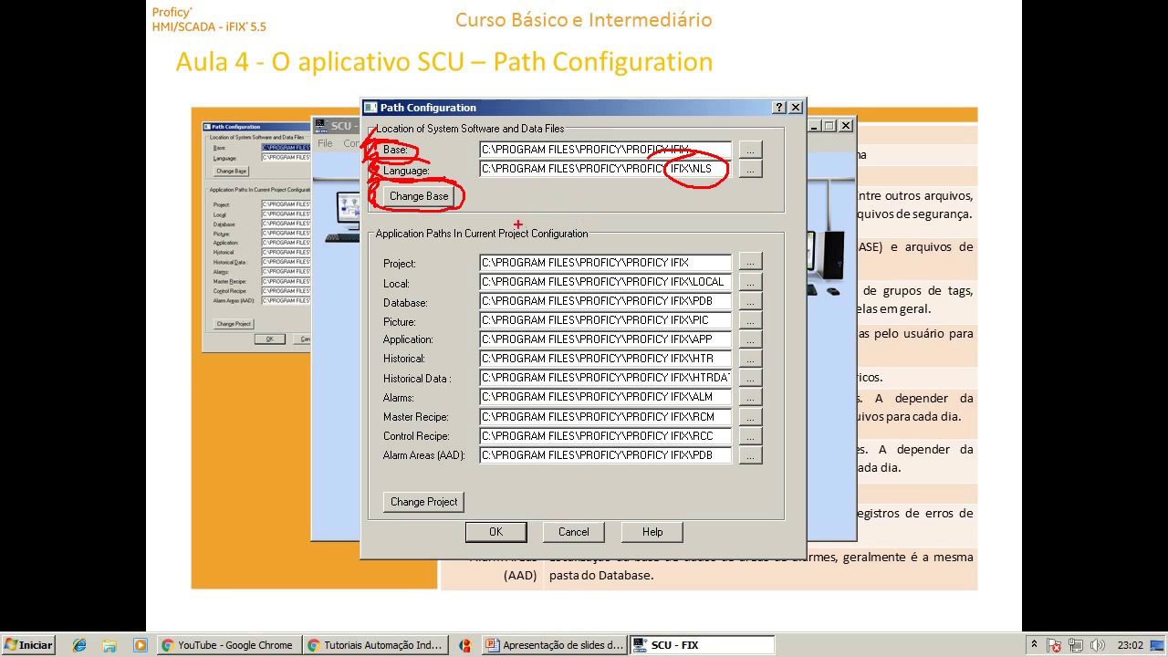
{"action": "key", "text": "Escape"}
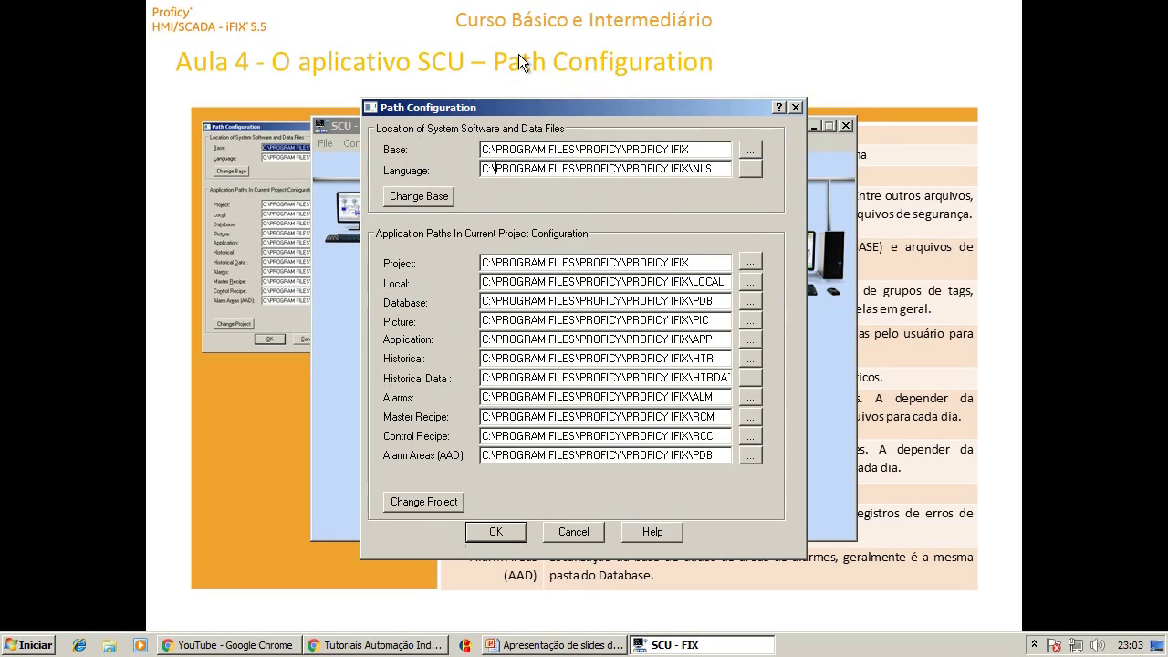
{"action": "key", "text": "alt+Tab"}
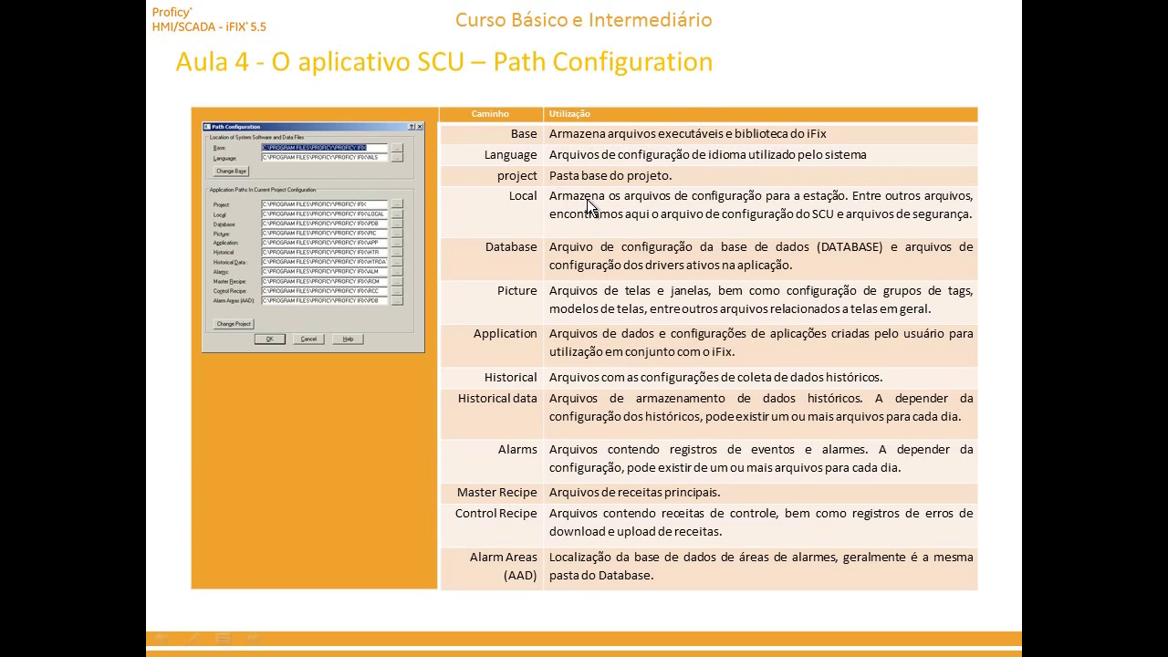
Back in the SCU path dialog, circle the current project's application path entries in red ink.
{"action": "key", "text": "alt+Tab"}
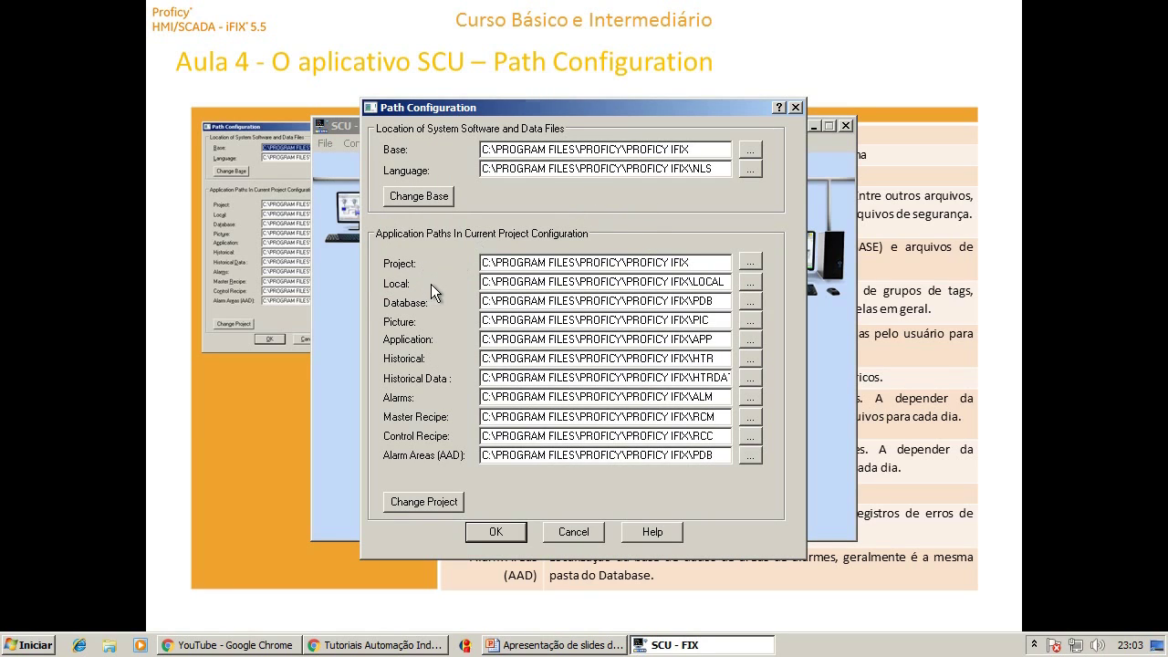
{"action": "mouse_move", "coordinate": [372, 230]}
{"action": "left_mouse_down"}
{"action": "mouse_move", "coordinate": [358, 385]}
{"action": "mouse_move", "coordinate": [367, 467]}
{"action": "mouse_move", "coordinate": [704, 497]}
{"action": "mouse_move", "coordinate": [788, 425]}
{"action": "mouse_move", "coordinate": [771, 223]}
{"action": "mouse_move", "coordinate": [489, 219]}
{"action": "mouse_move", "coordinate": [363, 239]}
{"action": "left_mouse_up"}
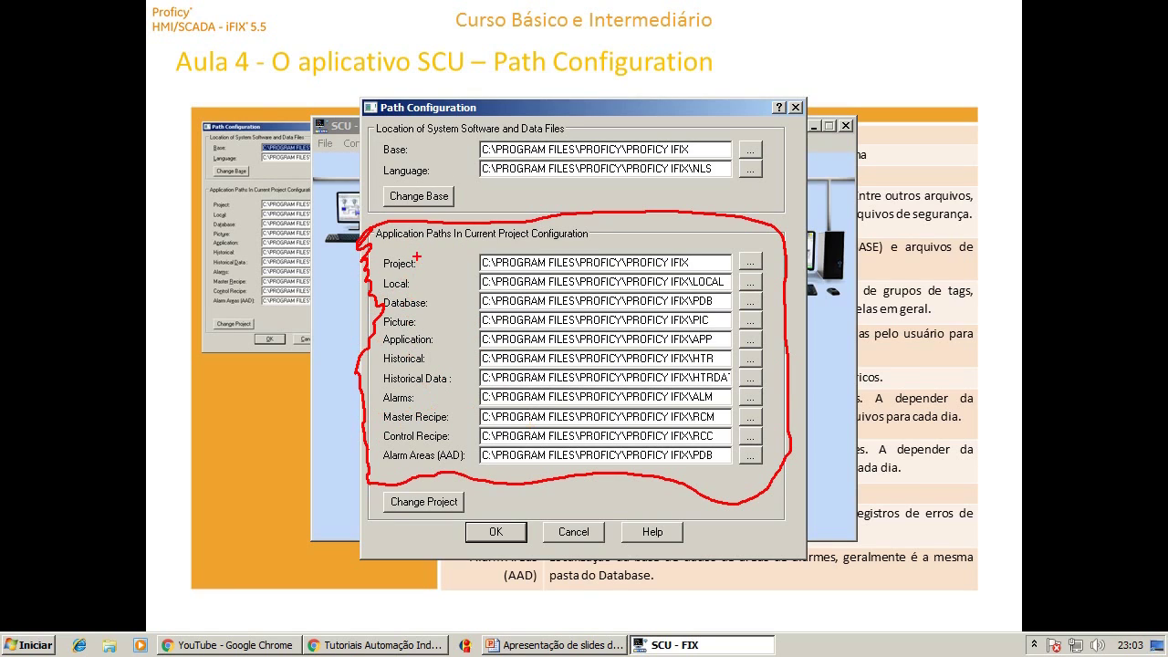
{"action": "mouse_move", "coordinate": [424, 263]}
{"action": "left_mouse_down"}
{"action": "mouse_move", "coordinate": [465, 250]}
{"action": "mouse_move", "coordinate": [420, 265]}
{"action": "mouse_move", "coordinate": [436, 264]}
{"action": "left_mouse_up"}
Change the Project path to C:\IFIXAPLIC\FIXAULAS\CURSIFIX.
{"action": "key", "text": "Escape"}
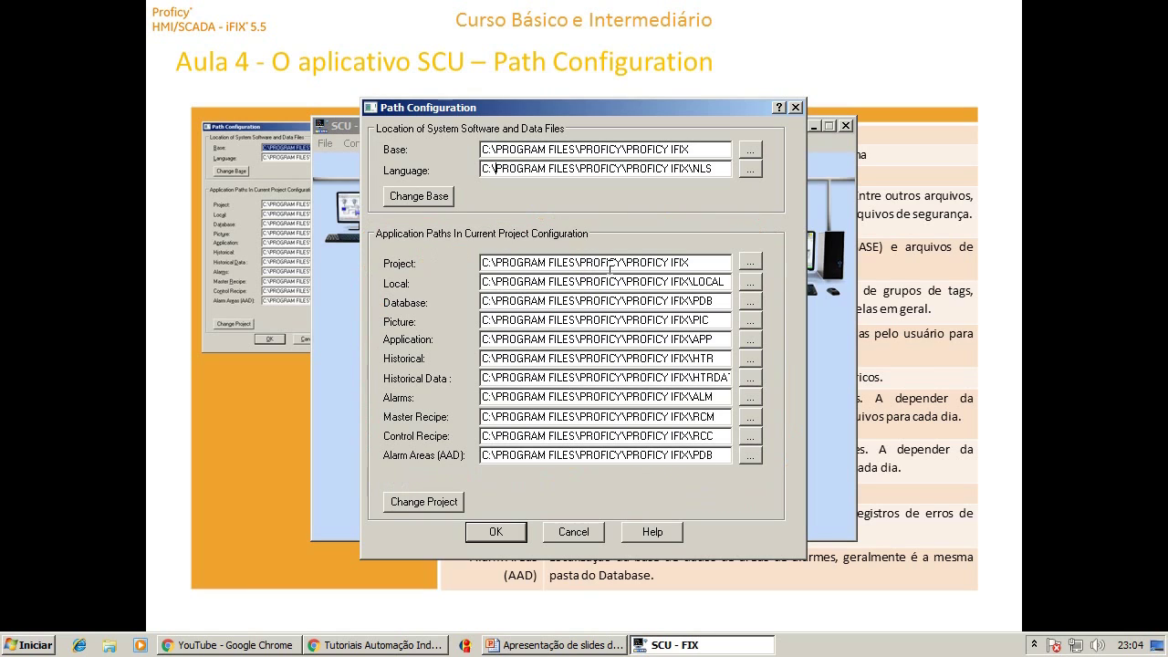
{"action": "left_click_drag", "start_coordinate": [701, 261], "coordinate": [458, 262]}
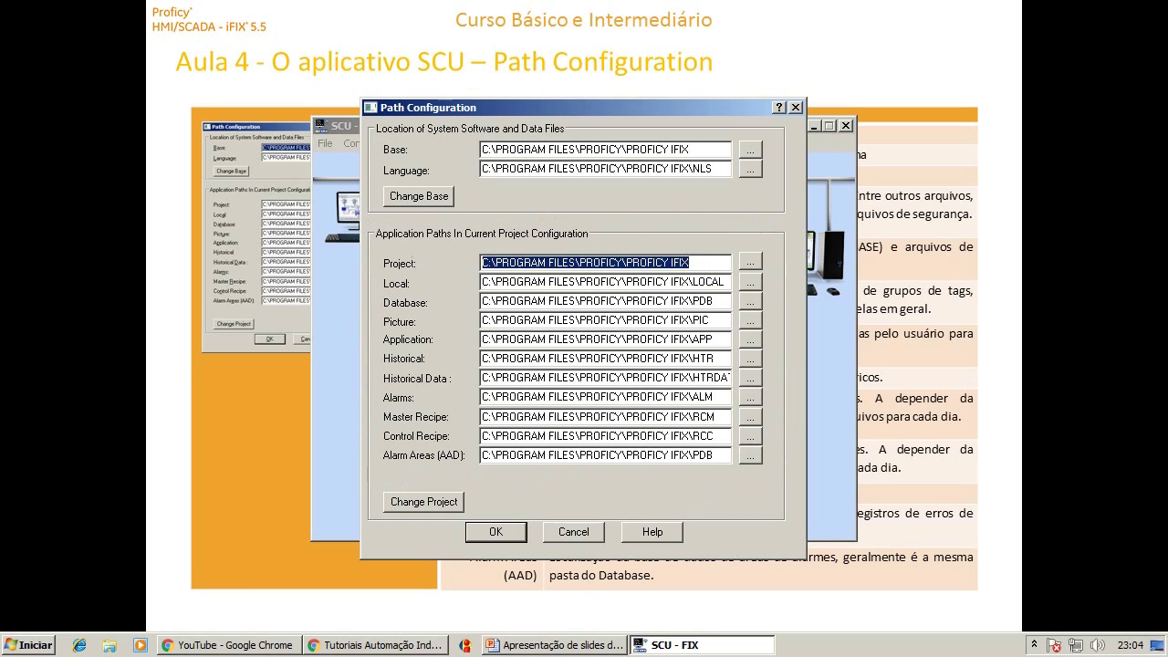
{"action": "left_click_drag", "start_coordinate": [686, 263], "coordinate": [497, 263]}
{"action": "key", "text": "BackSpace"}
{"action": "type", "text": "IFIX"}
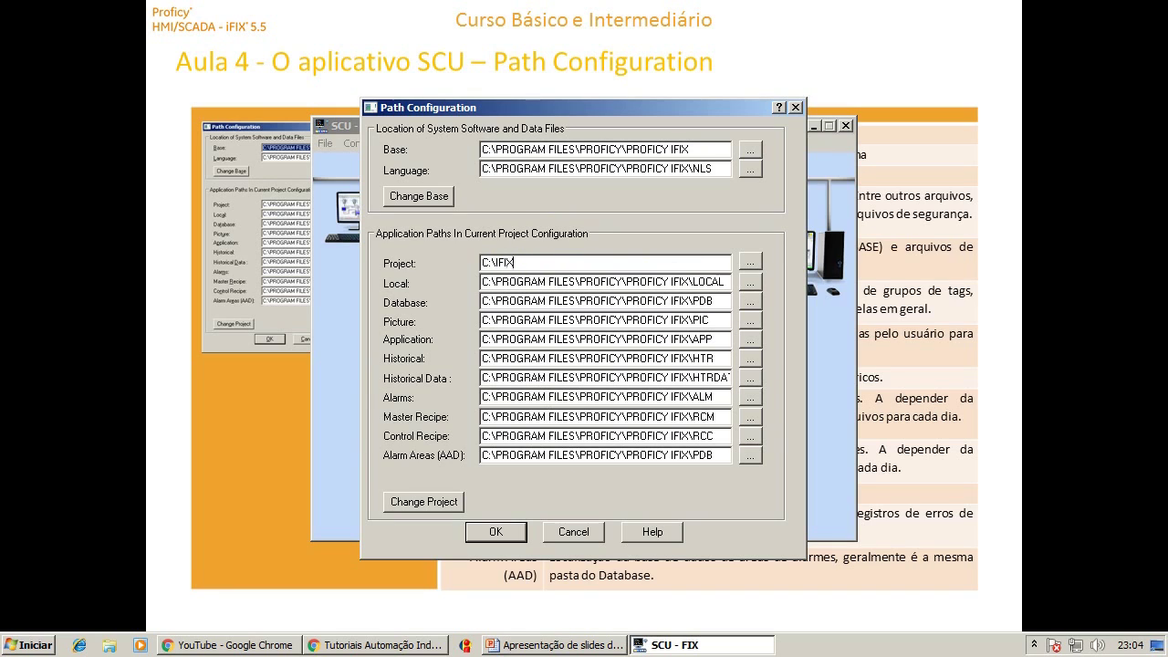
{"action": "type", "text": "APLIC"}
{"action": "type", "text": "FIXAULAS\\"}
{"action": "type", "text": "CURSIFIX"}
Paste the new CURSIFIX folder over the Local path's old prefix so it points to CURSIFIX\LOCAL.
{"action": "left_click_drag", "start_coordinate": [652, 261], "coordinate": [366, 252]}
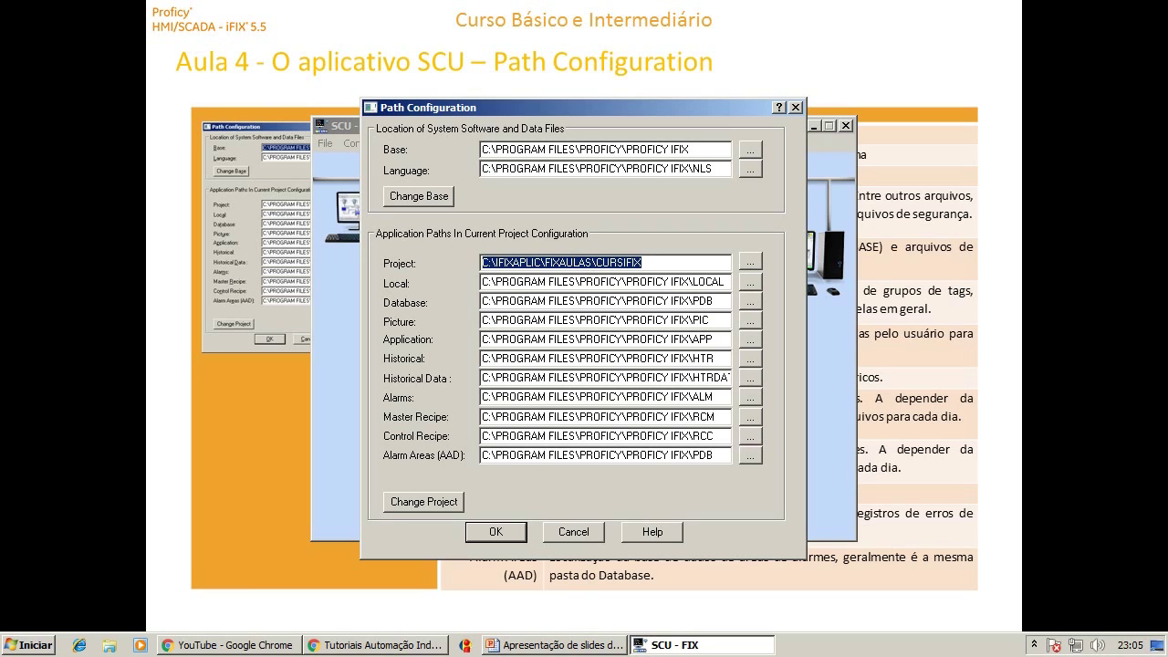
{"action": "left_click_drag", "start_coordinate": [690, 283], "coordinate": [483, 283]}
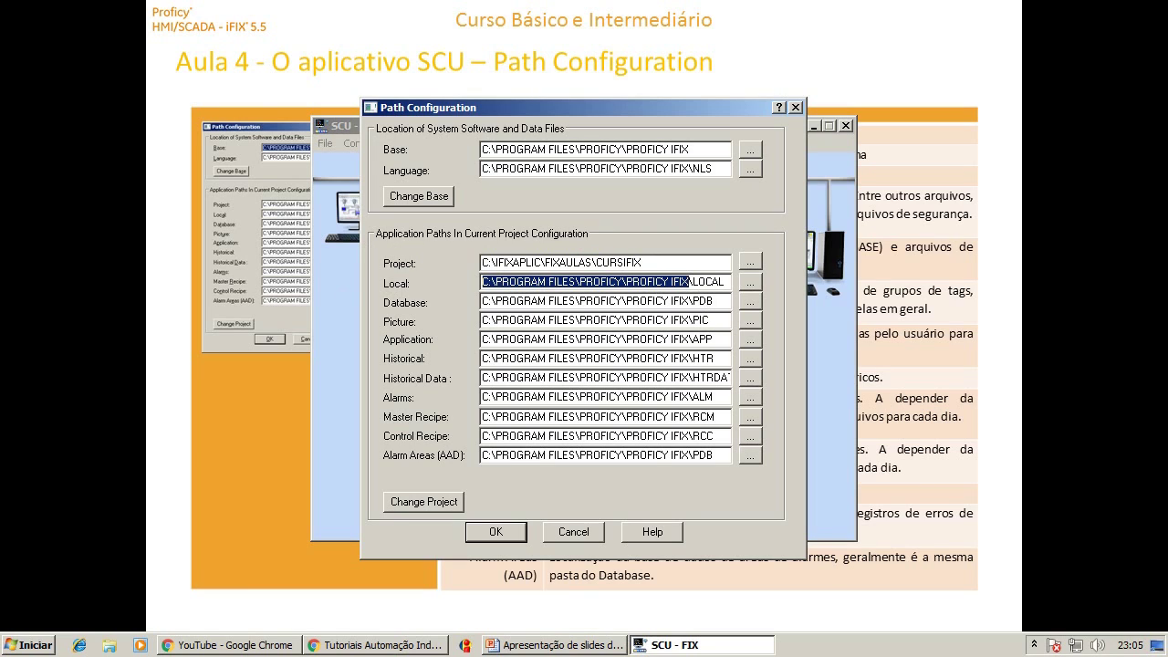
{"action": "type", "text": "C:\\FIXAPLIC\\FIXAULAS\\CURSIFIX"}
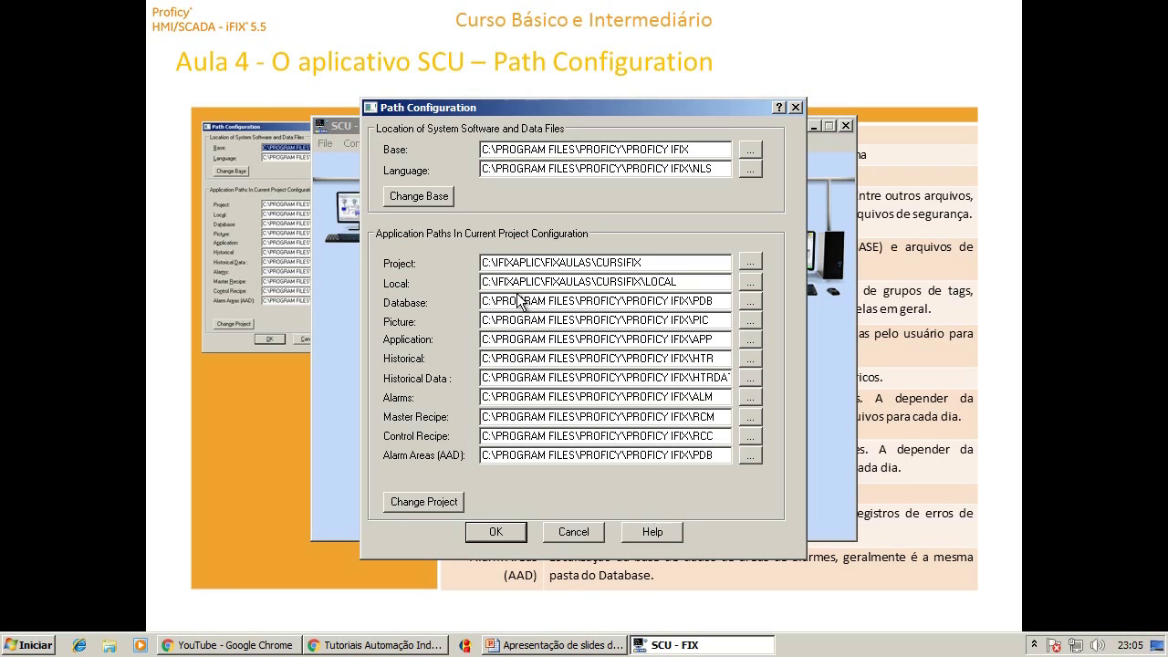
Apply Change Project to move all paths under CURSIFIX and accept generating default iFIX files.
{"action": "left_click", "coordinate": [419, 502]}
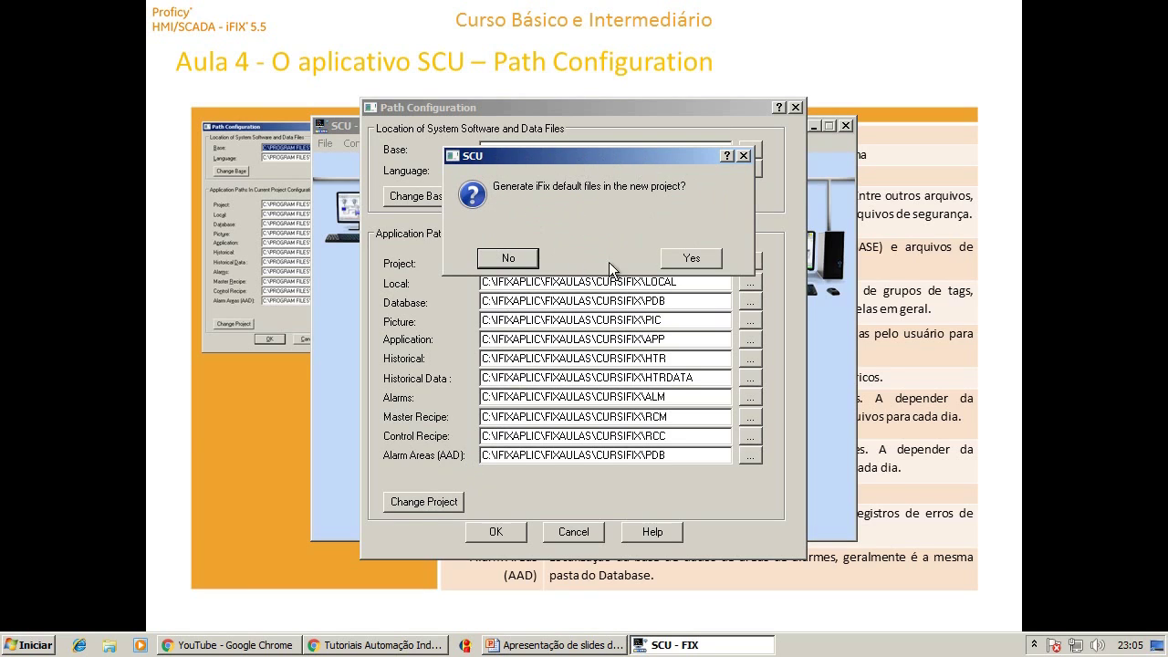
{"action": "left_click_drag", "start_coordinate": [560, 160], "coordinate": [575, 211]}
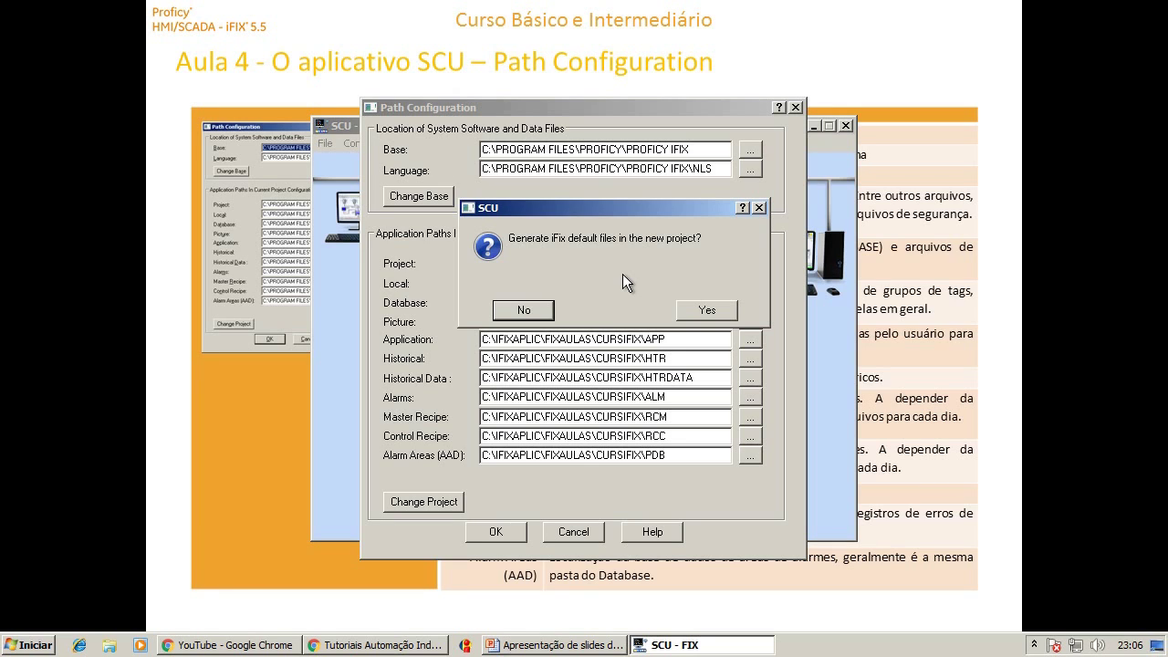
{"action": "left_click", "coordinate": [707, 310]}
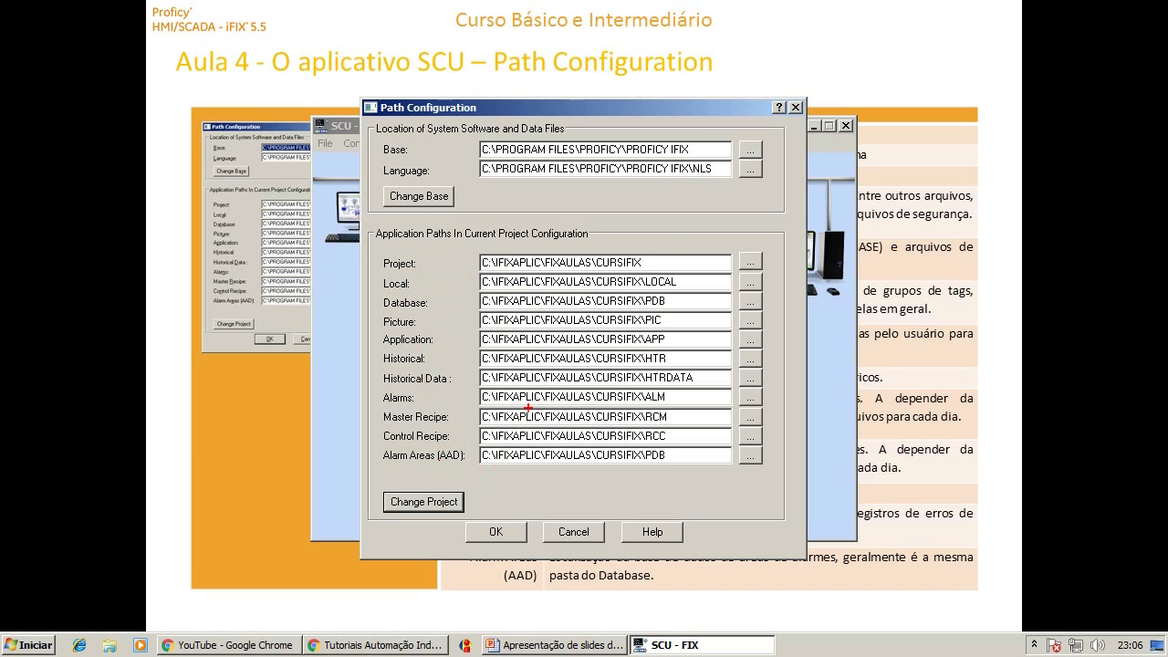
Underline the Project and Local entries in red, then switch to the PowerPoint slideshow.
{"action": "left_click_drag", "start_coordinate": [427, 265], "coordinate": [467, 267]}
{"action": "left_click_drag", "start_coordinate": [416, 285], "coordinate": [470, 280]}
{"action": "key", "text": "alt+Tab"}
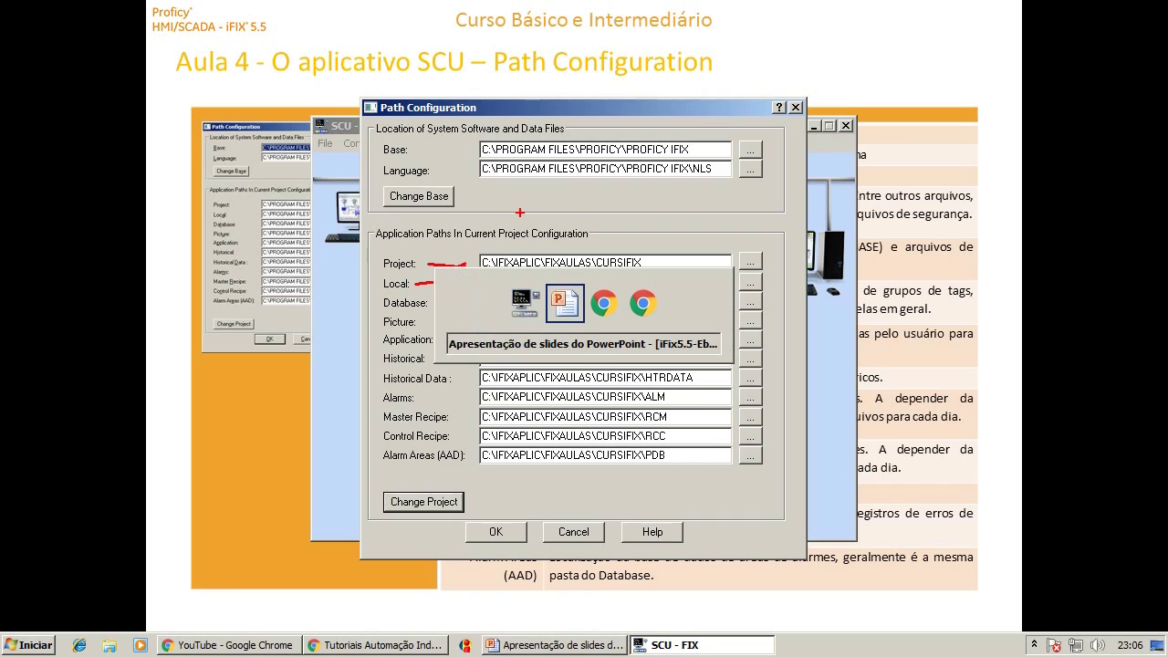
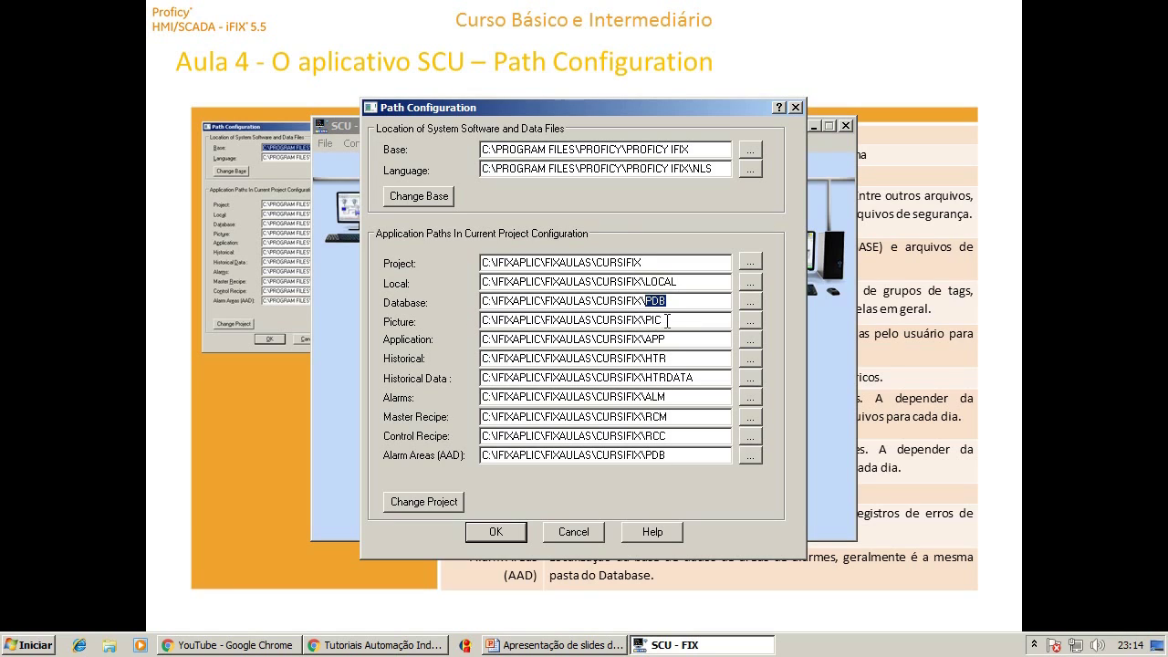
Highlight each path's folder ending (PIC, APP, HTR, HTRDATA, ALM, RCM, RCC, PDB), then apply the configuration.
{"action": "left_click_drag", "start_coordinate": [645, 321], "coordinate": [663, 321]}
{"action": "left_click_drag", "start_coordinate": [645, 338], "coordinate": [665, 339]}
{"action": "left_click_drag", "start_coordinate": [645, 358], "coordinate": [667, 357]}
{"action": "left_click_drag", "start_coordinate": [693, 376], "coordinate": [645, 377]}
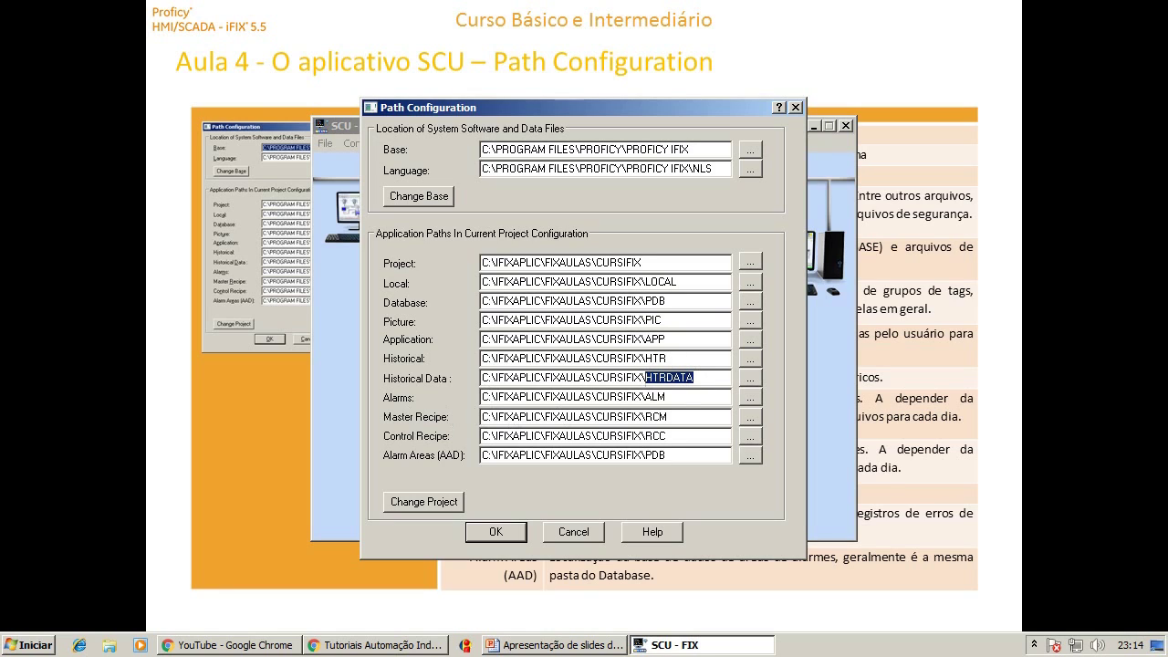
{"action": "left_click_drag", "start_coordinate": [690, 396], "coordinate": [645, 396]}
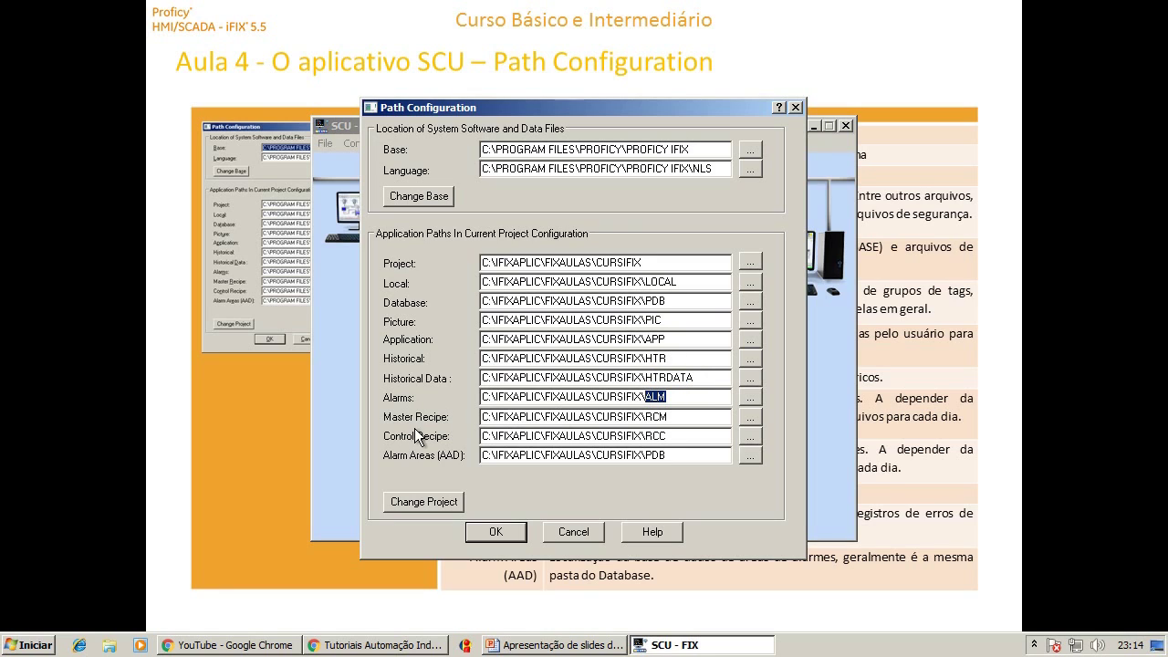
{"action": "left_click_drag", "start_coordinate": [680, 416], "coordinate": [646, 416]}
{"action": "left_click_drag", "start_coordinate": [683, 435], "coordinate": [644, 435]}
{"action": "left_click_drag", "start_coordinate": [684, 452], "coordinate": [644, 453]}
{"action": "left_click", "coordinate": [679, 455]}
{"action": "left_click", "coordinate": [489, 533]}
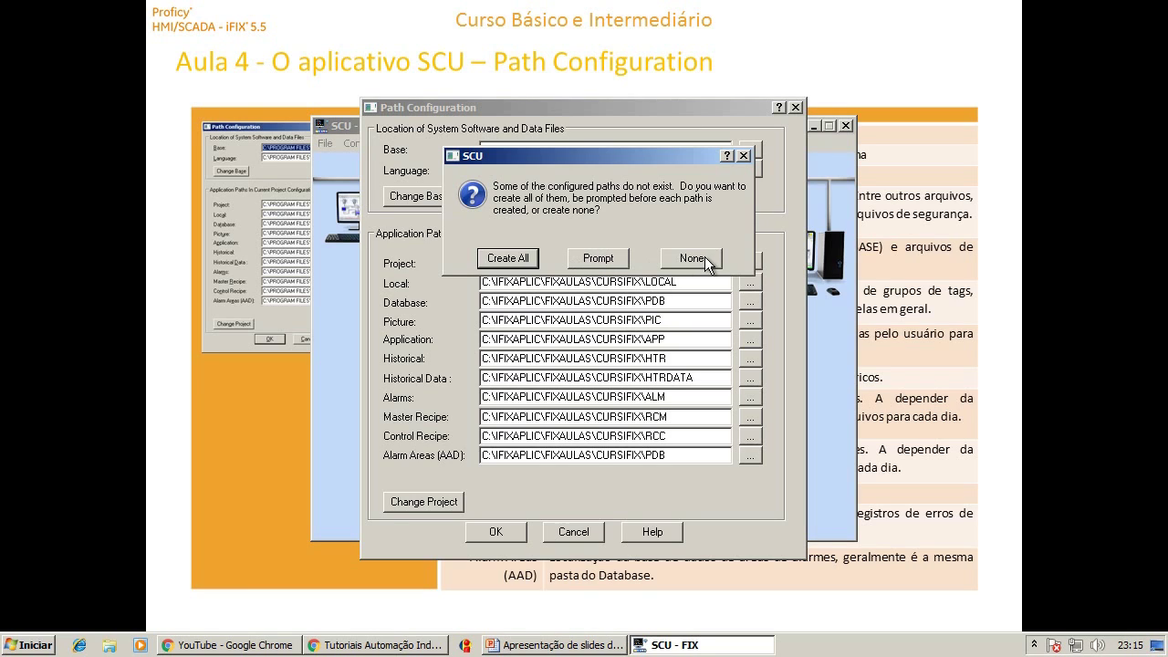
Create all missing CURSIFIX folders, proceed past the Alarm Area warning, and accept the paths.
{"action": "left_click", "coordinate": [513, 262]}
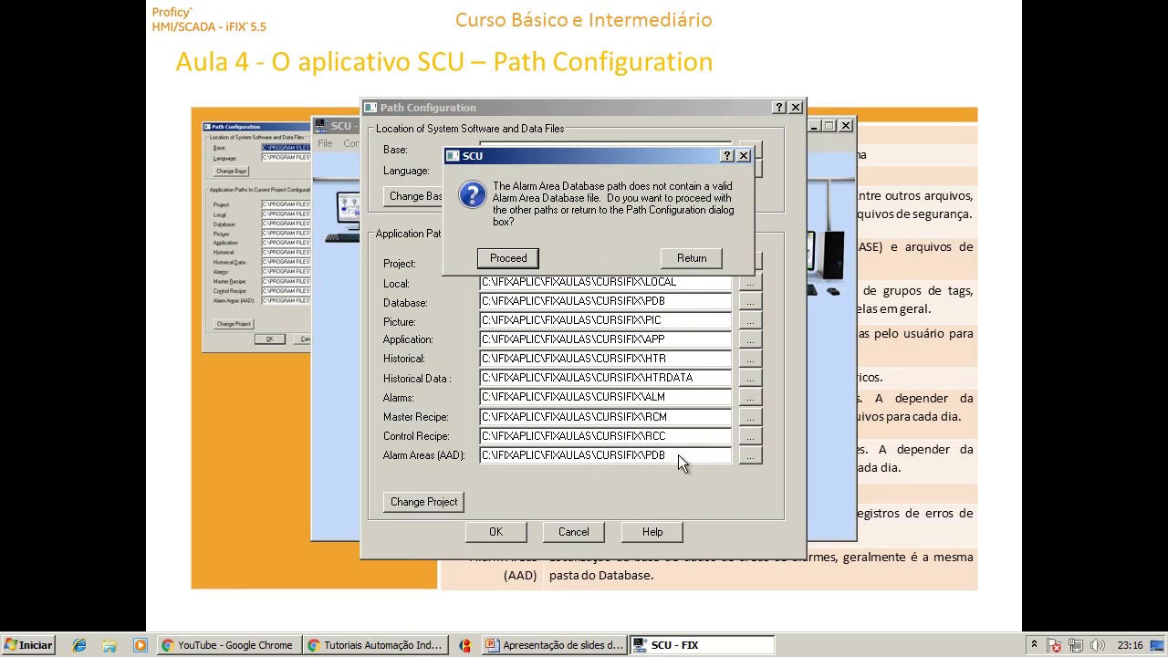
{"action": "left_click", "coordinate": [508, 258]}
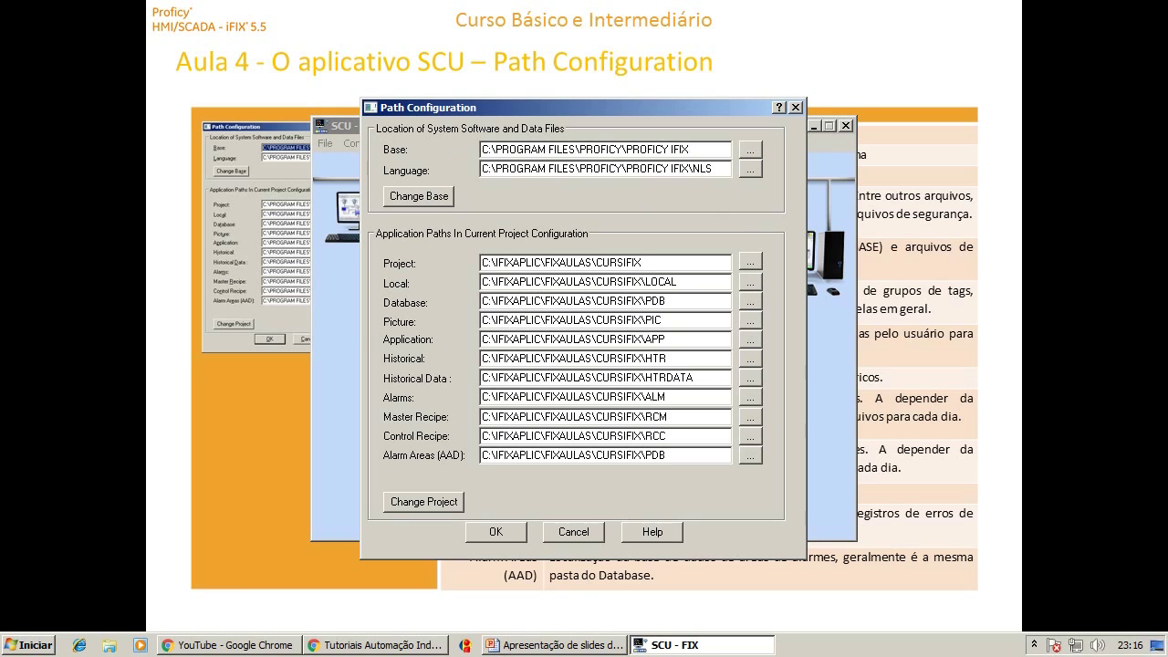
{"action": "left_click", "coordinate": [470, 384]}
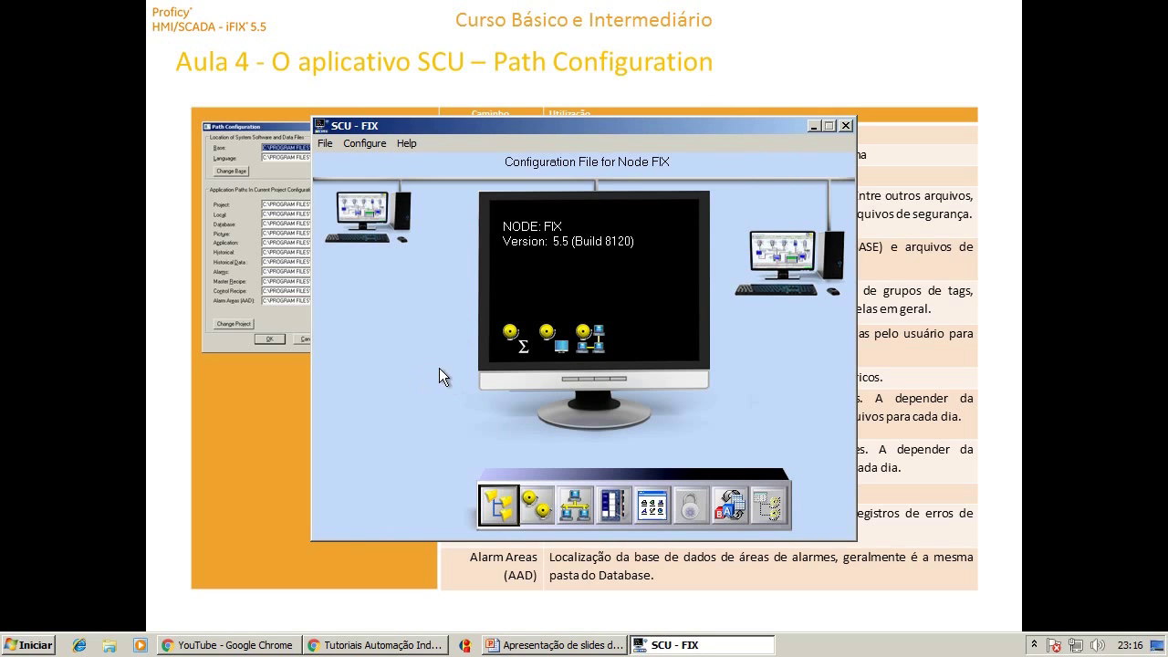
Browse in Windows Explorer to C:\IFIXAPLIC\FIXAULAS\CURSIFIX.
{"action": "key", "text": "super+e"}
{"action": "left_click", "coordinate": [631, 157]}
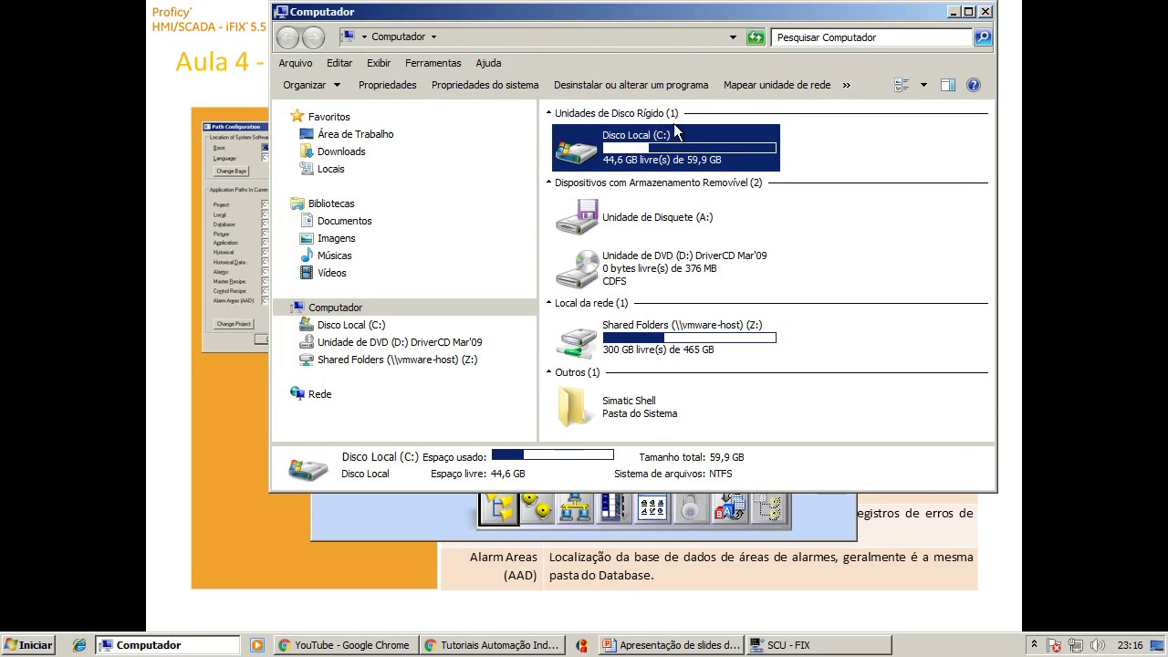
{"action": "double_click", "coordinate": [629, 155]}
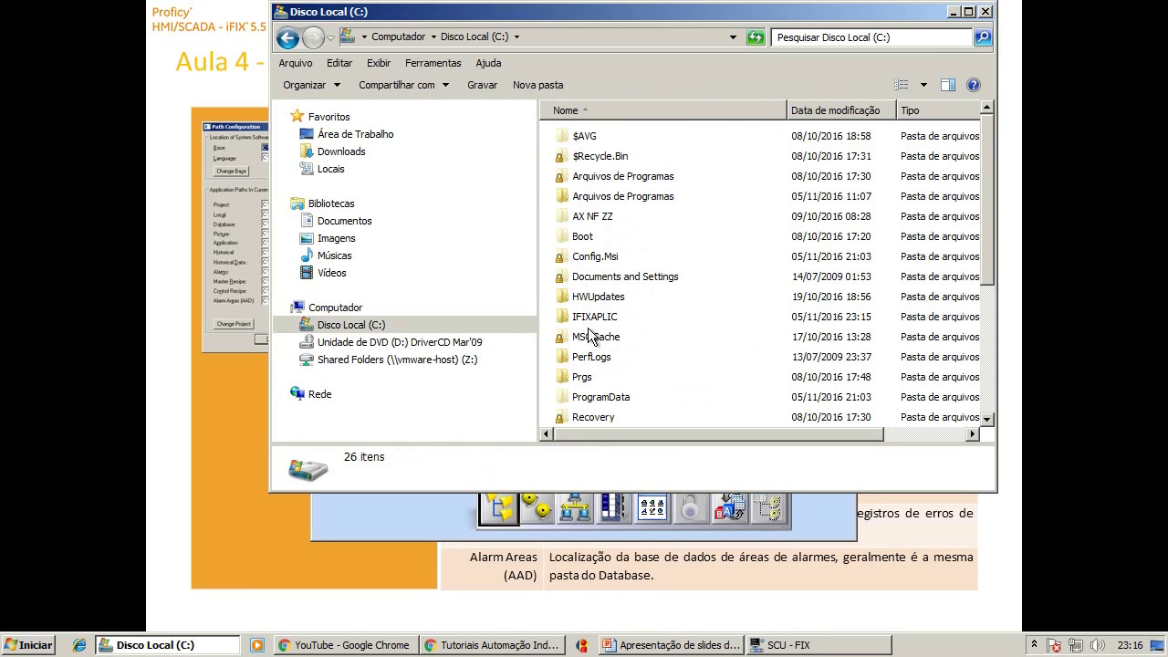
{"action": "double_click", "coordinate": [584, 320]}
{"action": "double_click", "coordinate": [599, 138]}
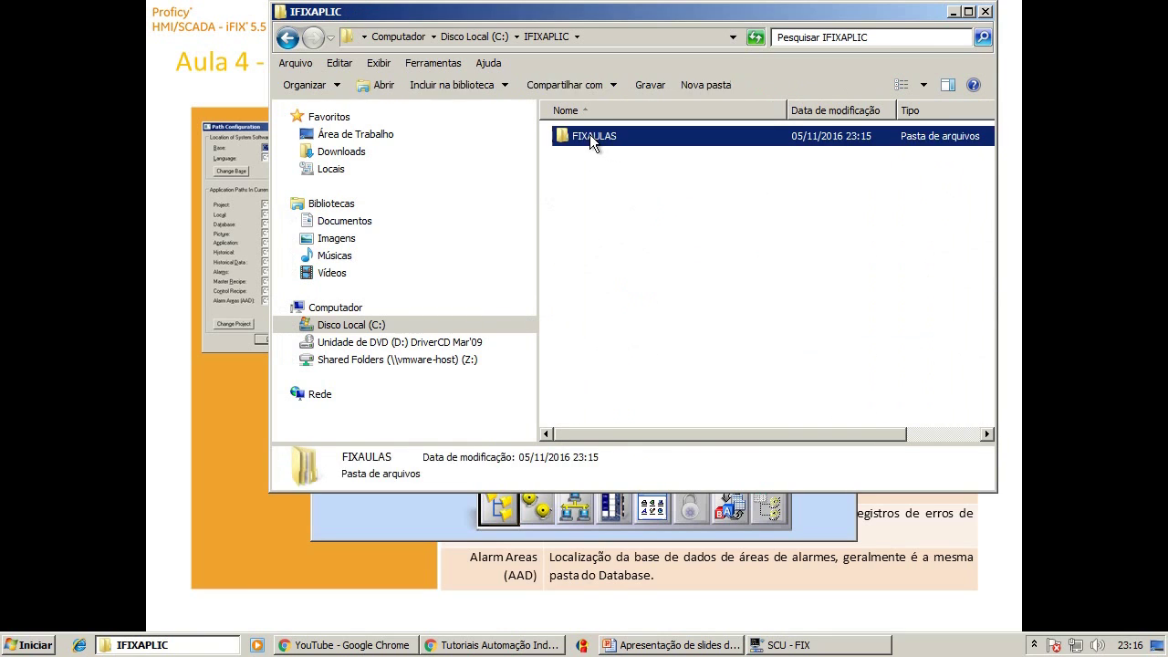
{"action": "double_click", "coordinate": [593, 137]}
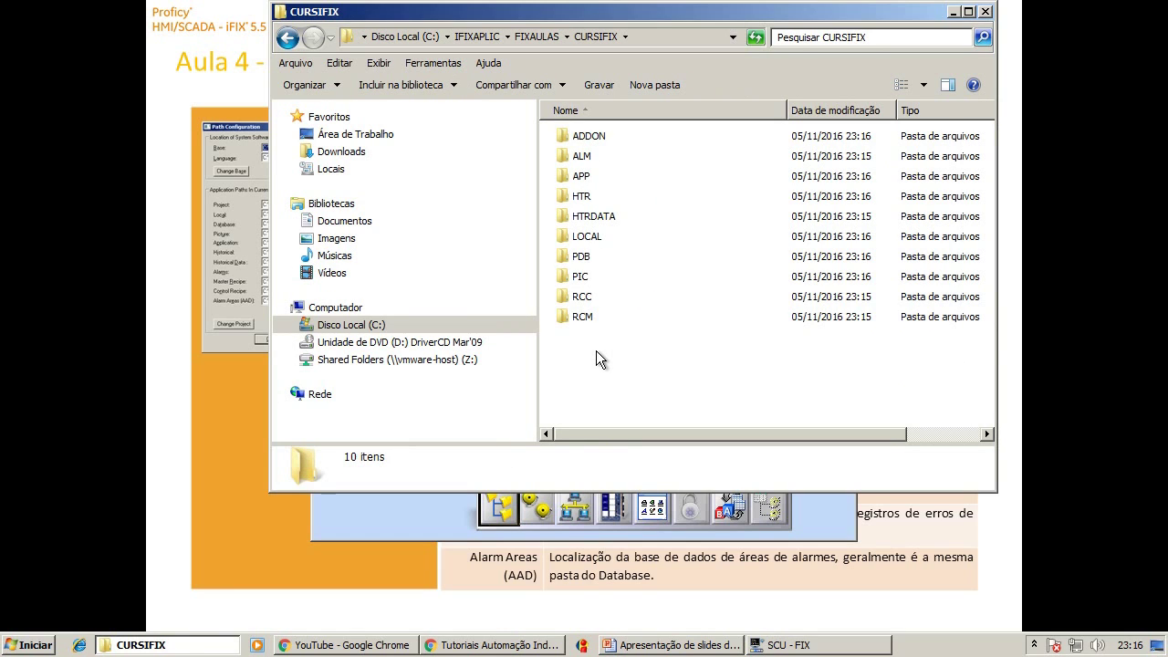
Check the files inside the LOCAL and PDB folders.
{"action": "double_click", "coordinate": [572, 236]}
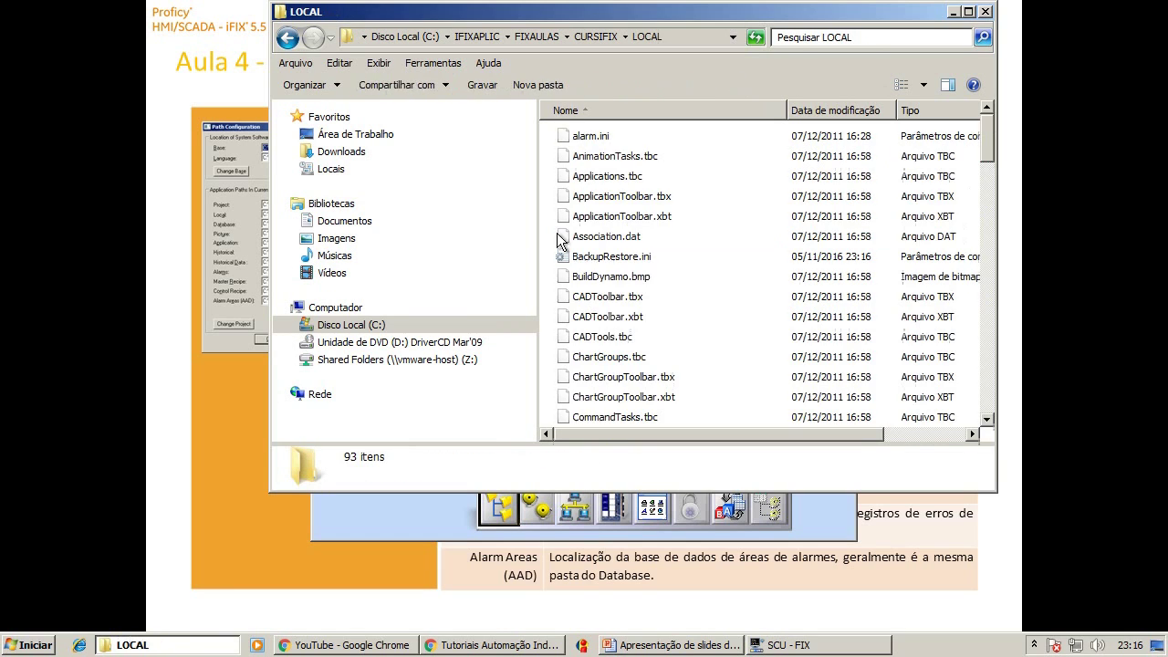
{"action": "scroll", "coordinate": [621, 338], "scroll_direction": "down", "scroll_amount": 20}
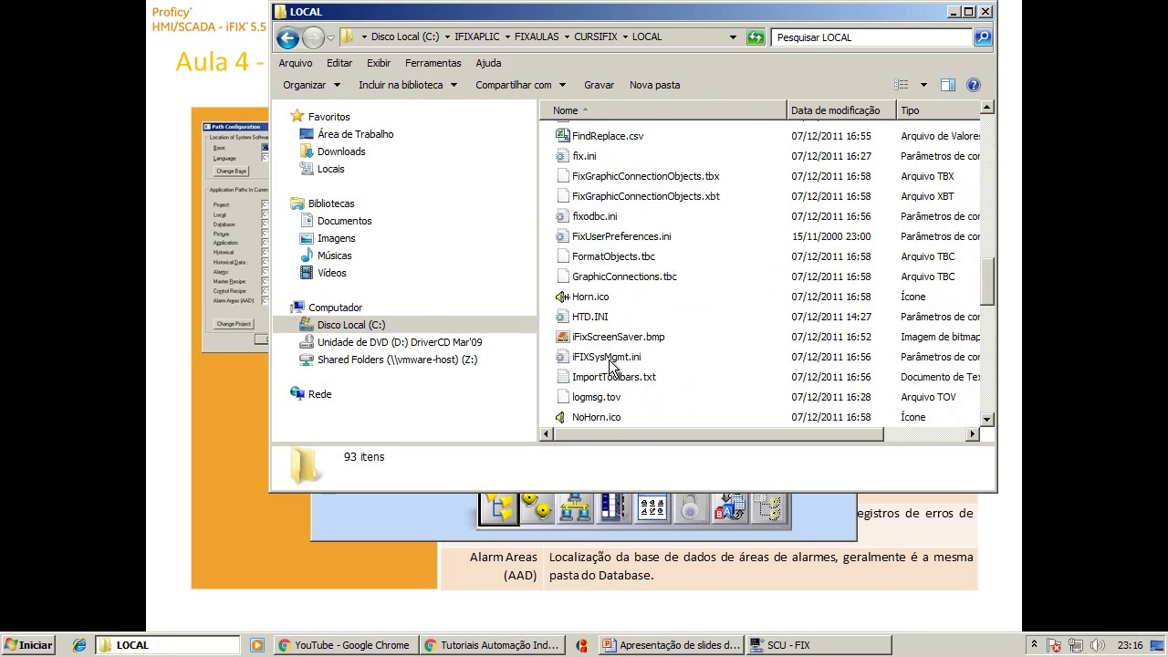
{"action": "scroll", "coordinate": [611, 361], "scroll_direction": "up", "scroll_amount": 20}
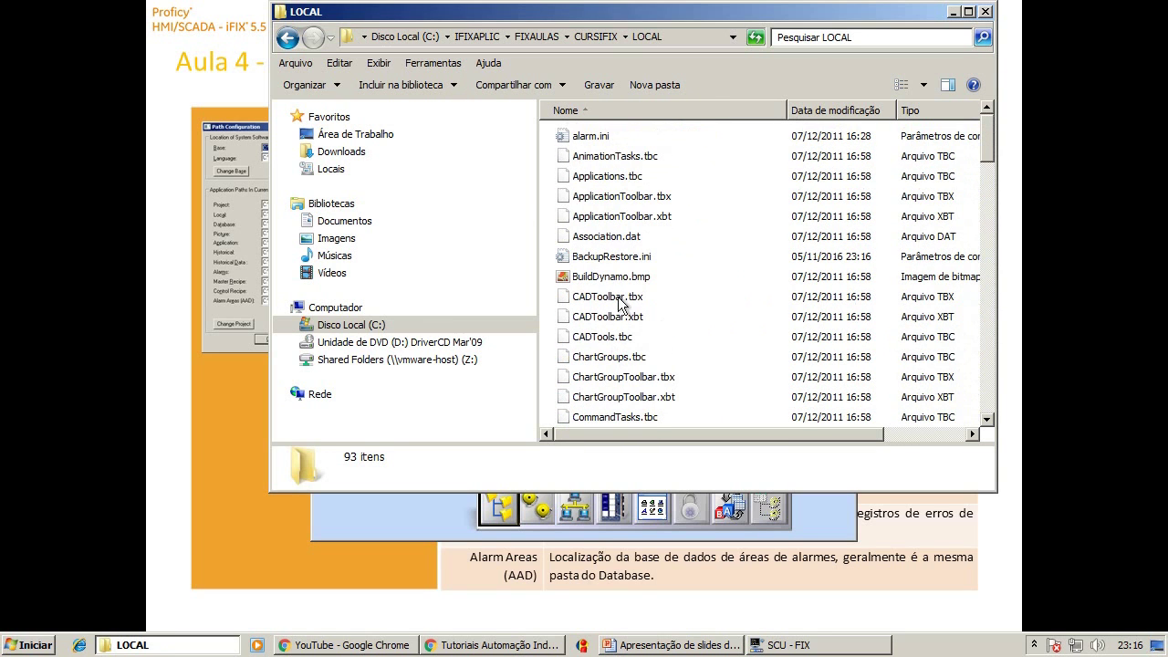
{"action": "left_click", "coordinate": [587, 36]}
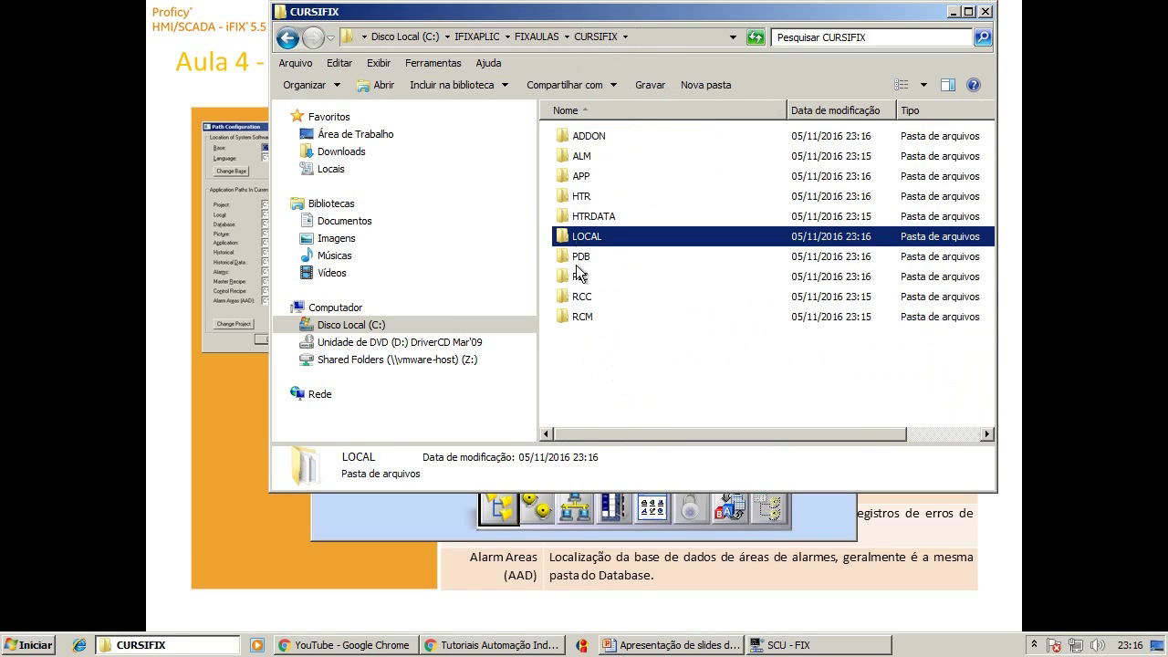
{"action": "double_click", "coordinate": [580, 254]}
{"action": "scroll", "coordinate": [584, 242], "scroll_direction": "down", "scroll_amount": 8}
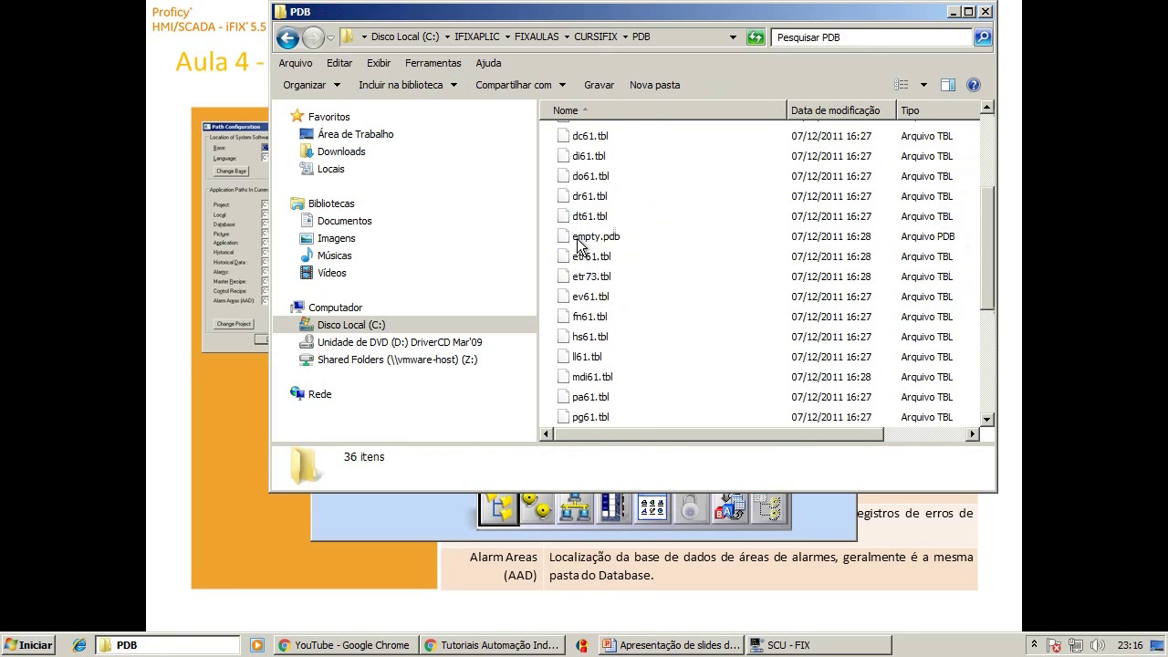
{"action": "scroll", "coordinate": [600, 337], "scroll_direction": "up", "scroll_amount": 8}
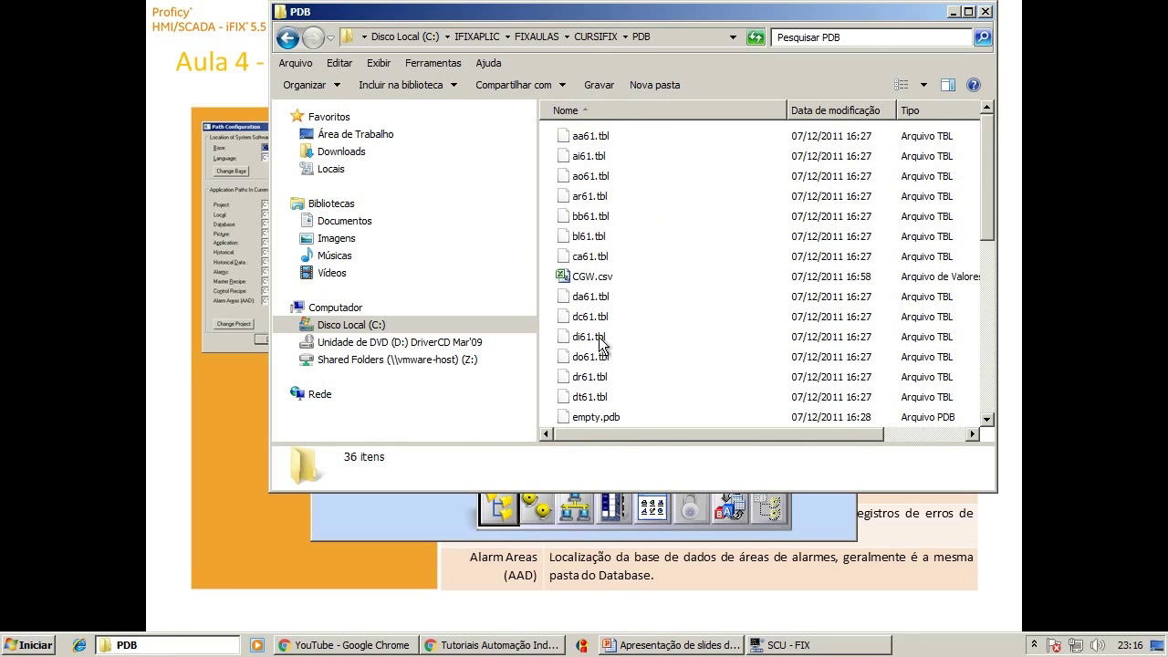
{"action": "left_click", "coordinate": [598, 37]}
Look over the ISA symbol files in the PIC folder, including ISA-S55B.SBL.
{"action": "double_click", "coordinate": [601, 276]}
{"action": "scroll", "coordinate": [621, 210], "scroll_direction": "down", "scroll_amount": 10}
{"action": "scroll", "coordinate": [621, 210], "scroll_direction": "down", "scroll_amount": 15}
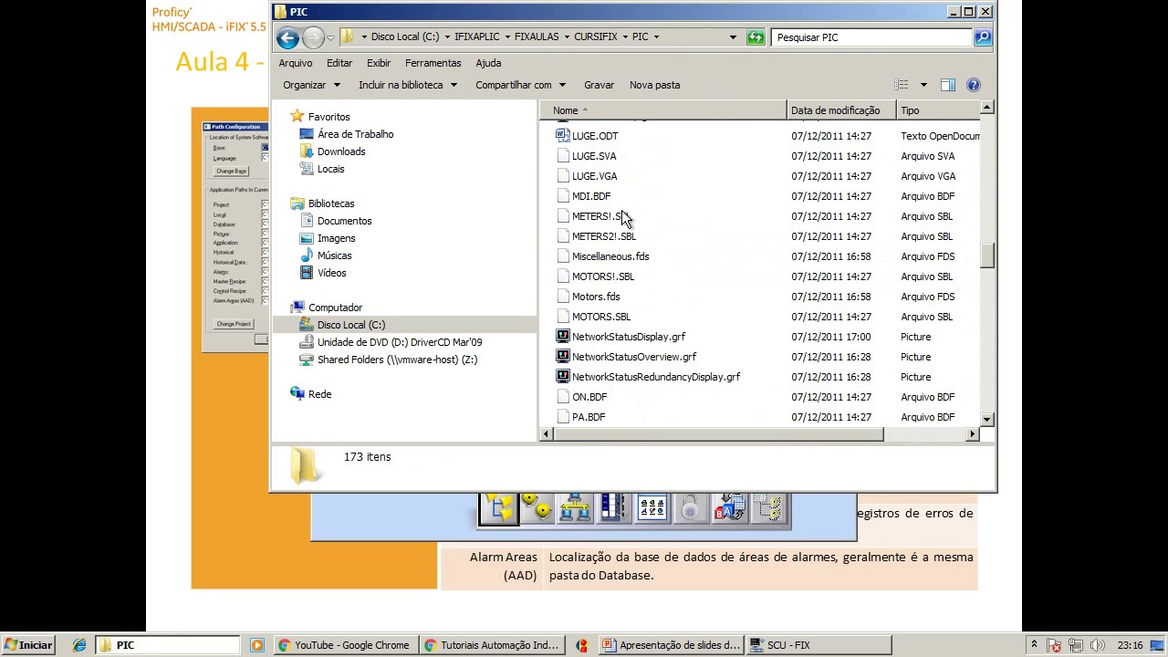
{"action": "scroll", "coordinate": [617, 217], "scroll_direction": "up", "scroll_amount": 8}
{"action": "left_click", "coordinate": [602, 230]}
{"action": "left_click", "coordinate": [600, 271]}
{"action": "left_click", "coordinate": [598, 331]}
{"action": "left_click", "coordinate": [611, 391]}
{"action": "left_click", "coordinate": [598, 229]}
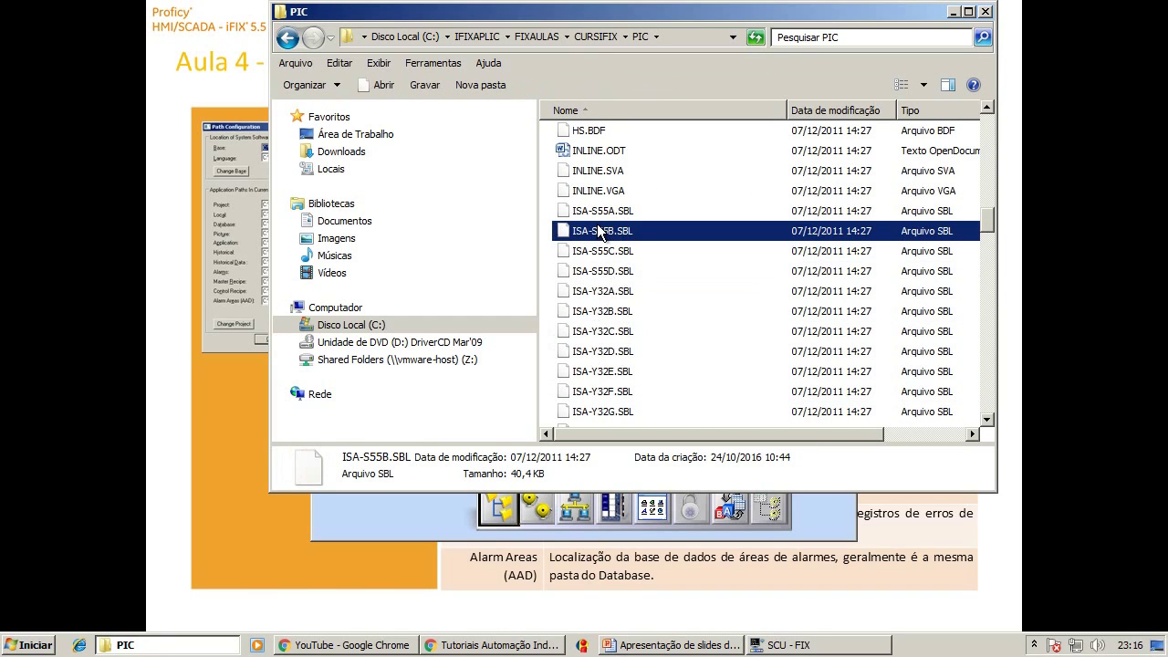
{"action": "left_click", "coordinate": [595, 36]}
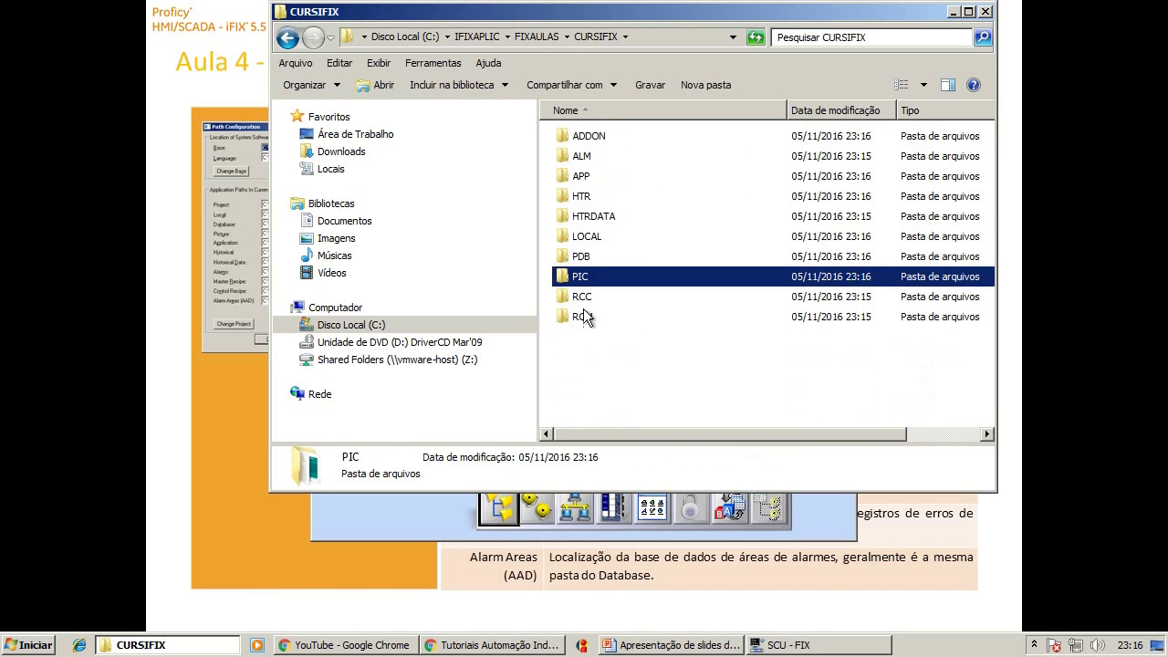
Check the contents of the RCC, RCM and ALM folders.
{"action": "double_click", "coordinate": [575, 297]}
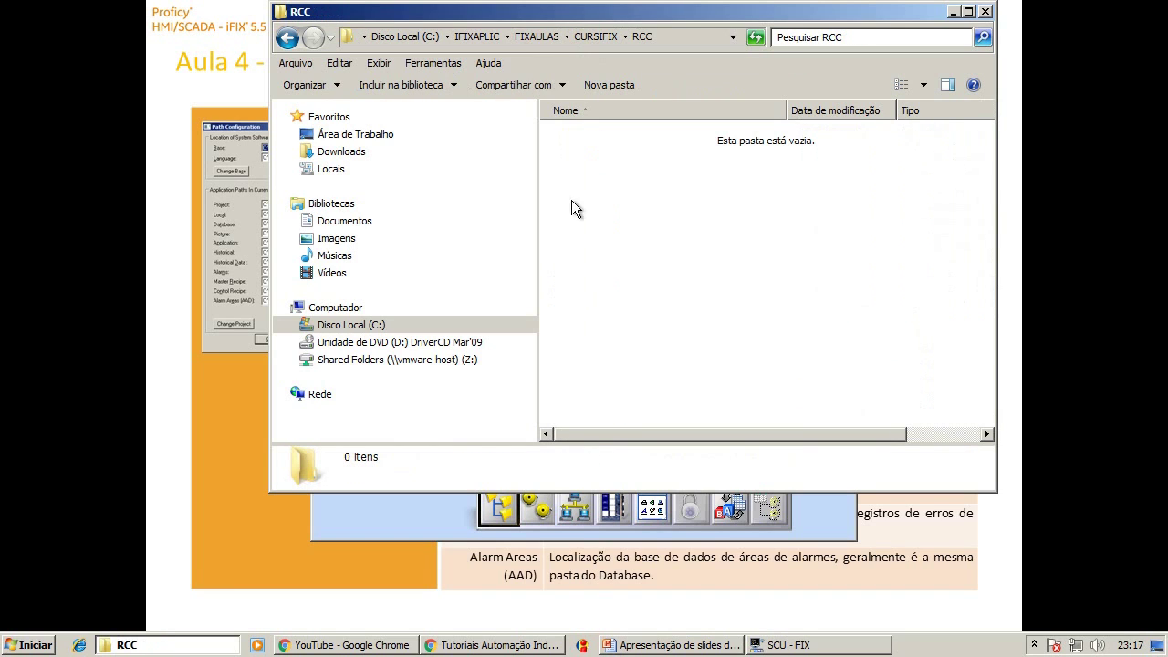
{"action": "left_click", "coordinate": [587, 38]}
{"action": "double_click", "coordinate": [576, 312]}
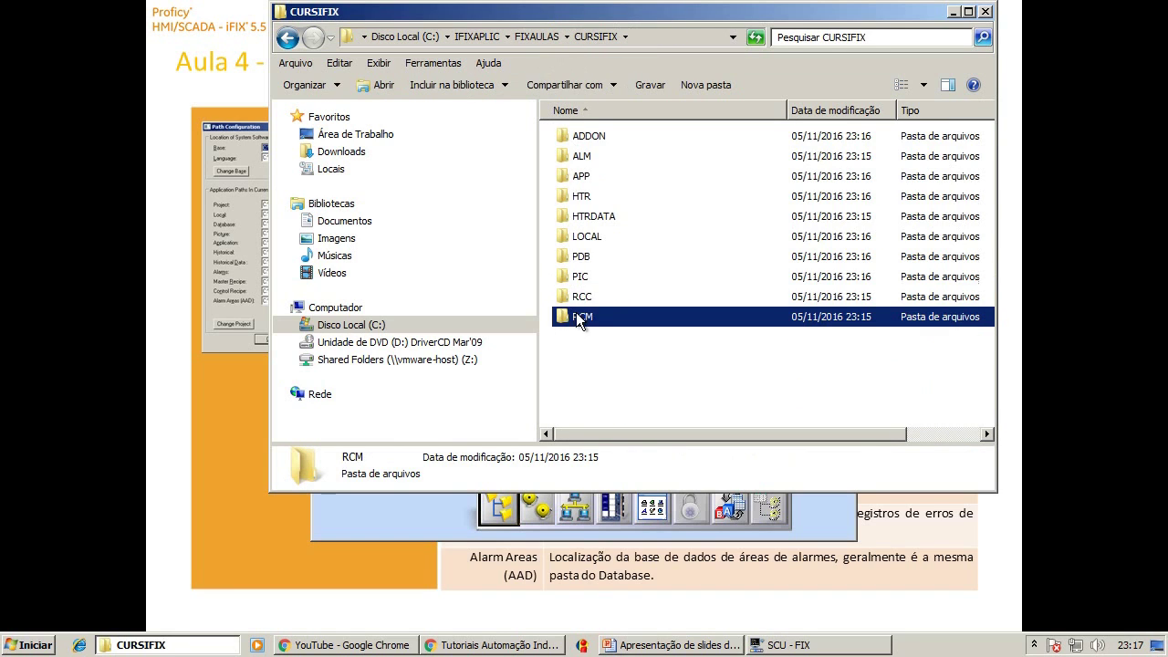
{"action": "left_click", "coordinate": [594, 39]}
{"action": "double_click", "coordinate": [566, 156]}
{"action": "left_click", "coordinate": [597, 36]}
Check the APP, HTR (ChartGroup1–3.csv) and HTRDATA folders, then close the Explorer window.
{"action": "double_click", "coordinate": [581, 175]}
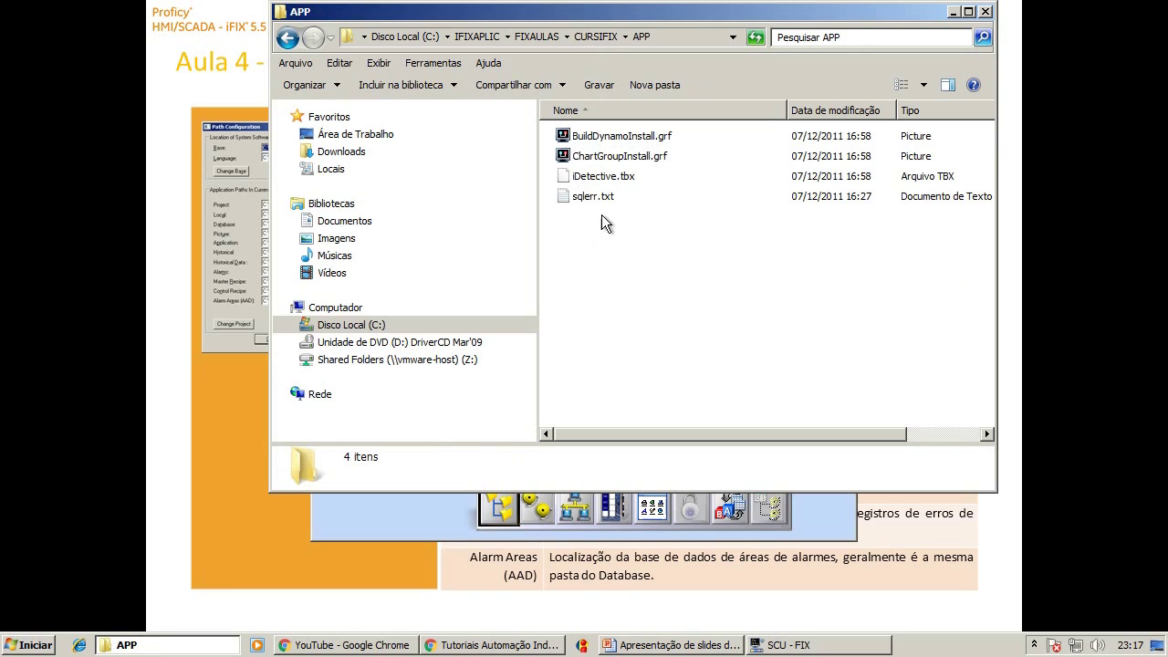
{"action": "left_click", "coordinate": [595, 37]}
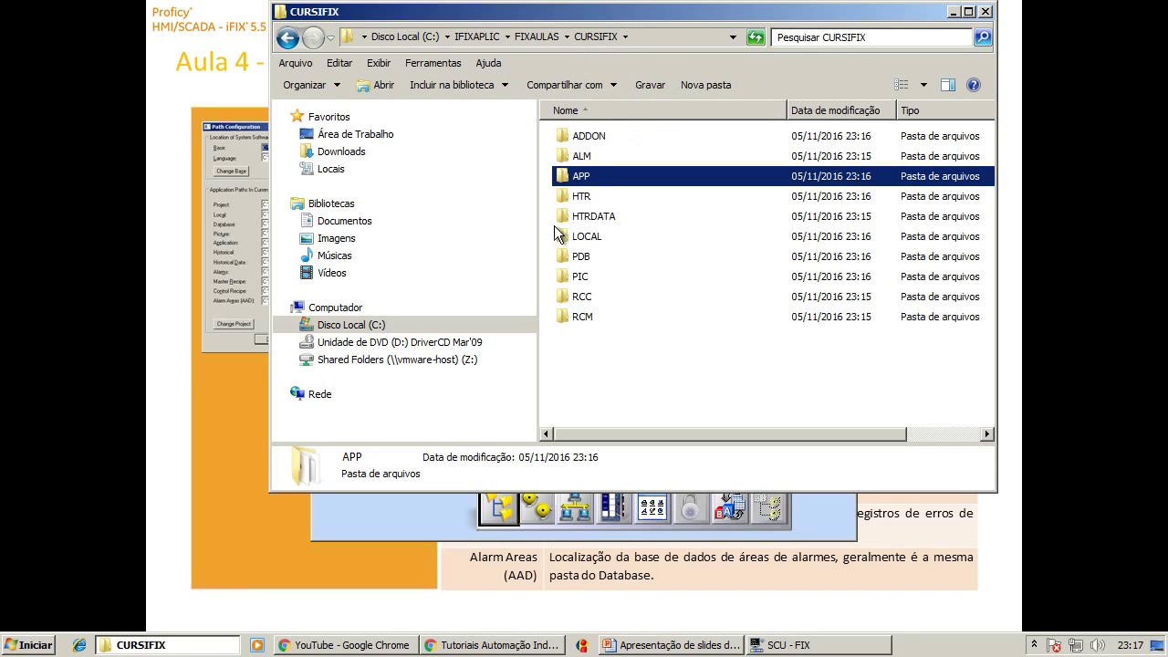
{"action": "left_click", "coordinate": [580, 198]}
{"action": "double_click", "coordinate": [580, 198]}
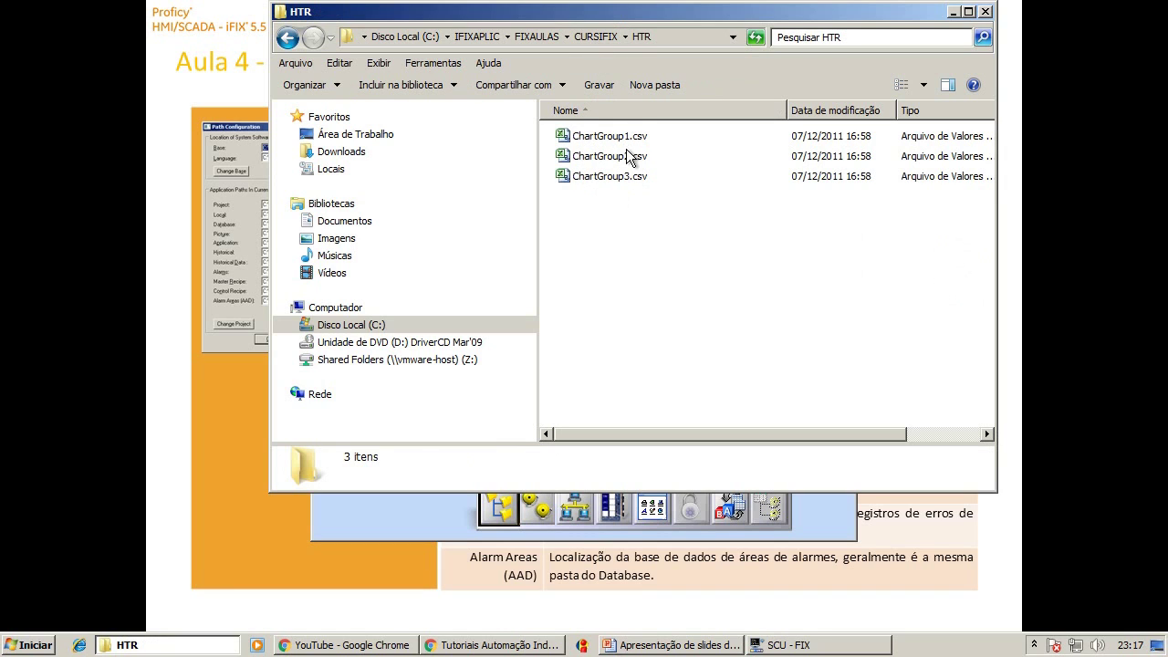
{"action": "left_click", "coordinate": [602, 36]}
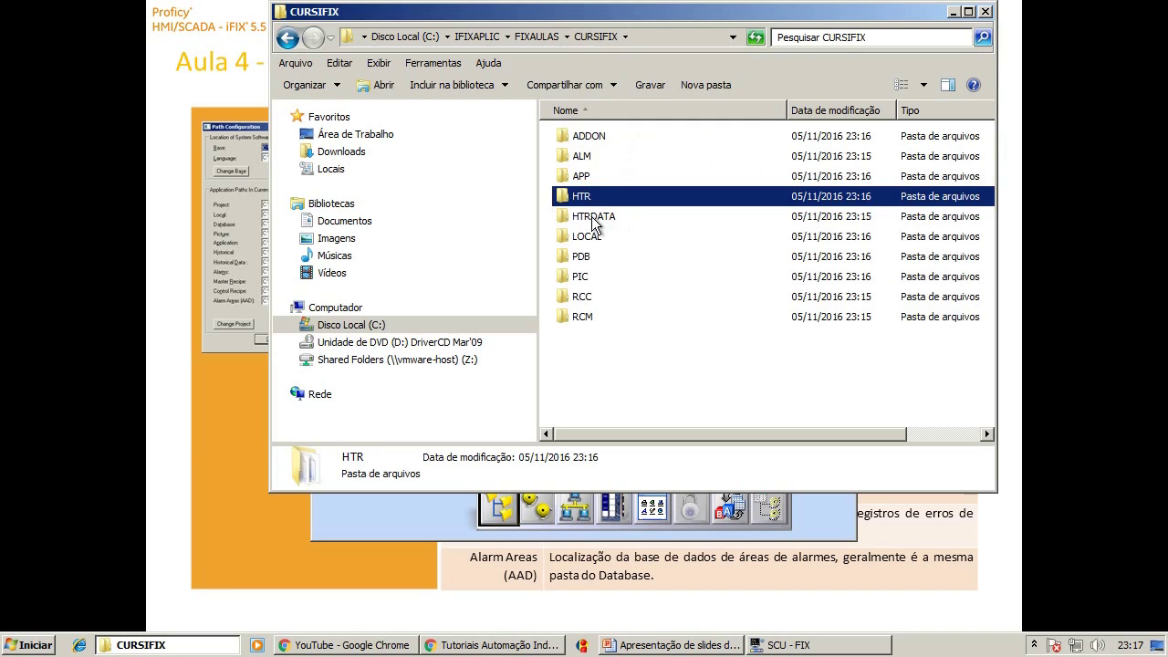
{"action": "double_click", "coordinate": [591, 216]}
{"action": "left_click", "coordinate": [597, 37]}
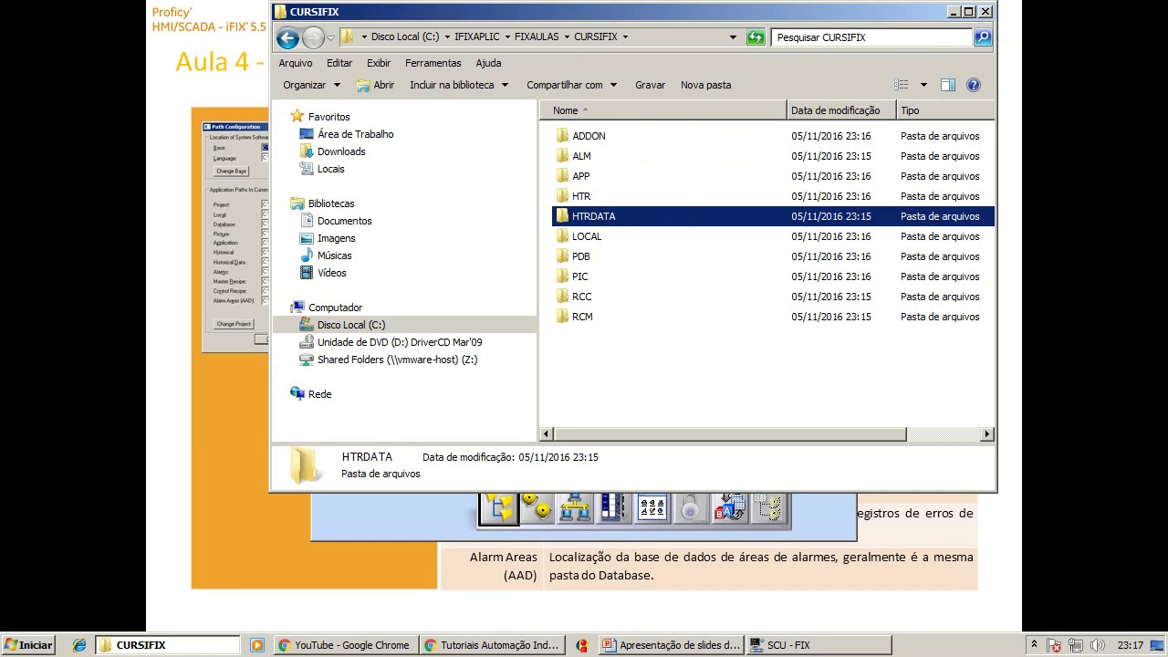
{"action": "left_click", "coordinate": [986, 12]}
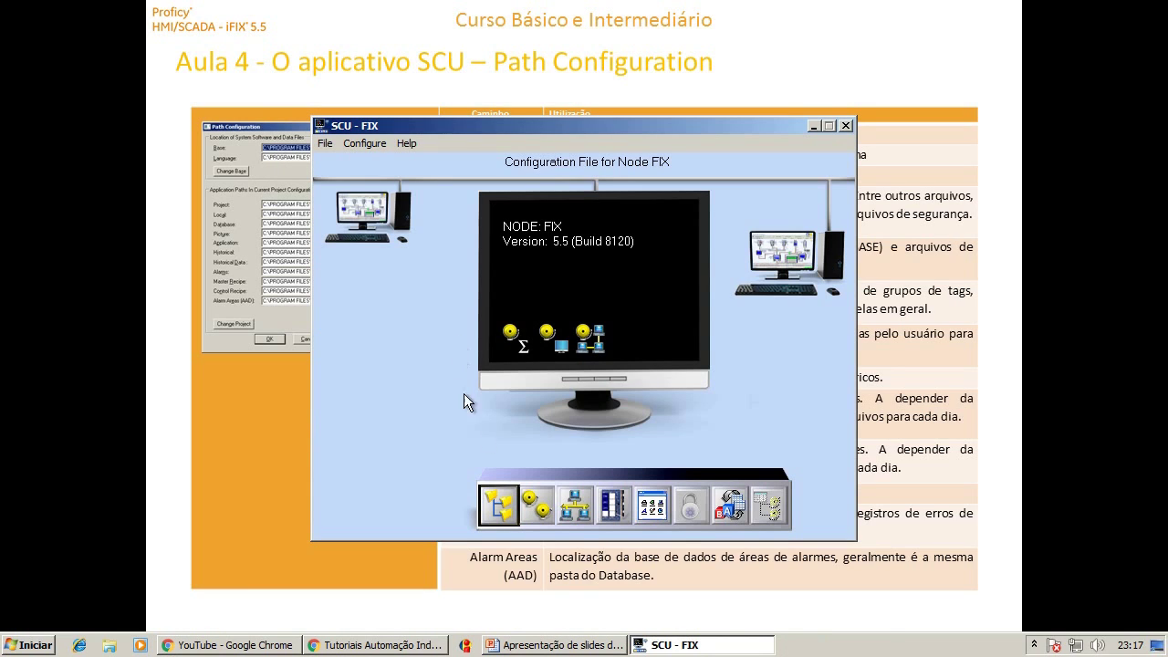
Set node FIX to No Network Support, confirm disabling, and reopen Network Configuration.
{"action": "left_click", "coordinate": [576, 506]}
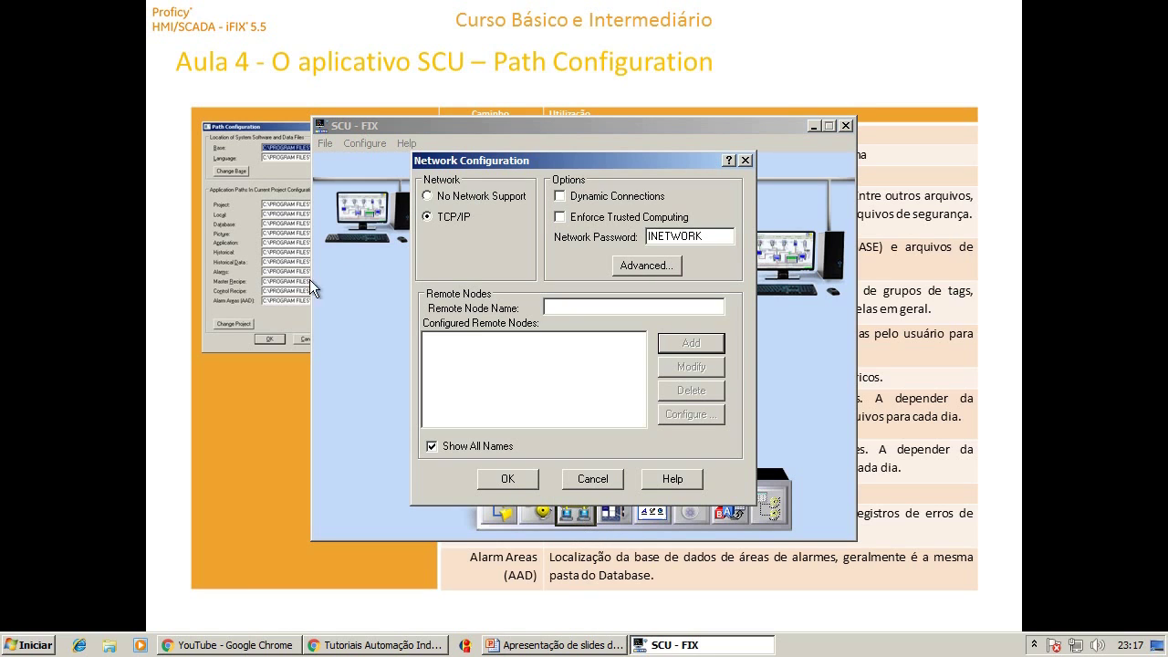
{"action": "left_click", "coordinate": [439, 198]}
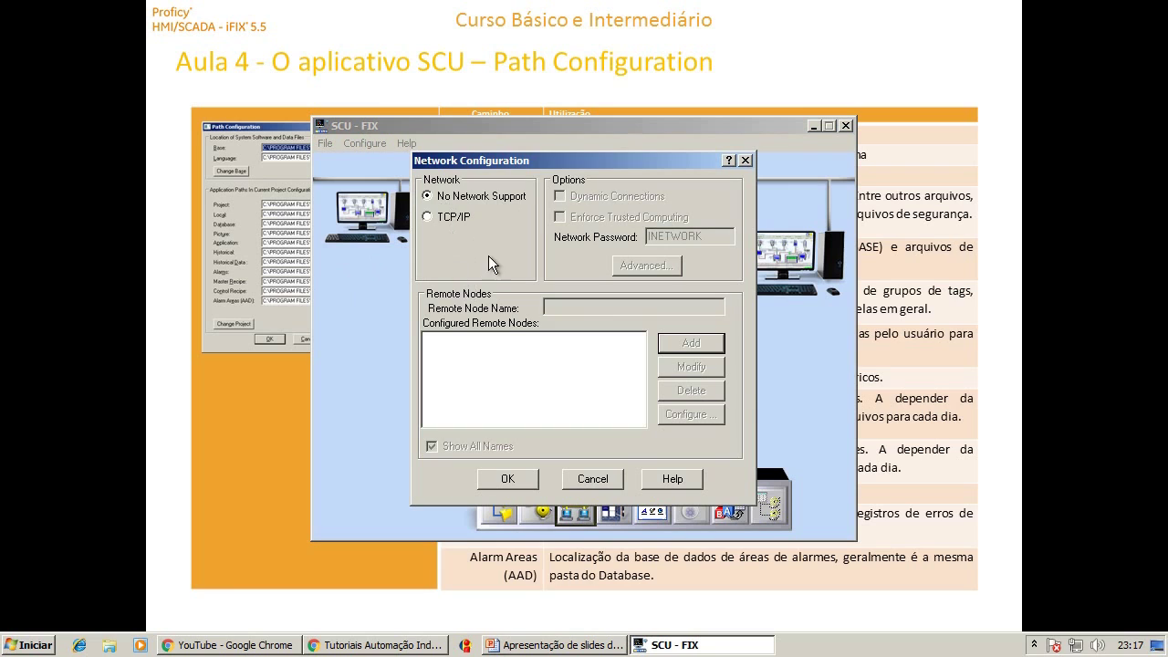
{"action": "left_click", "coordinate": [526, 474]}
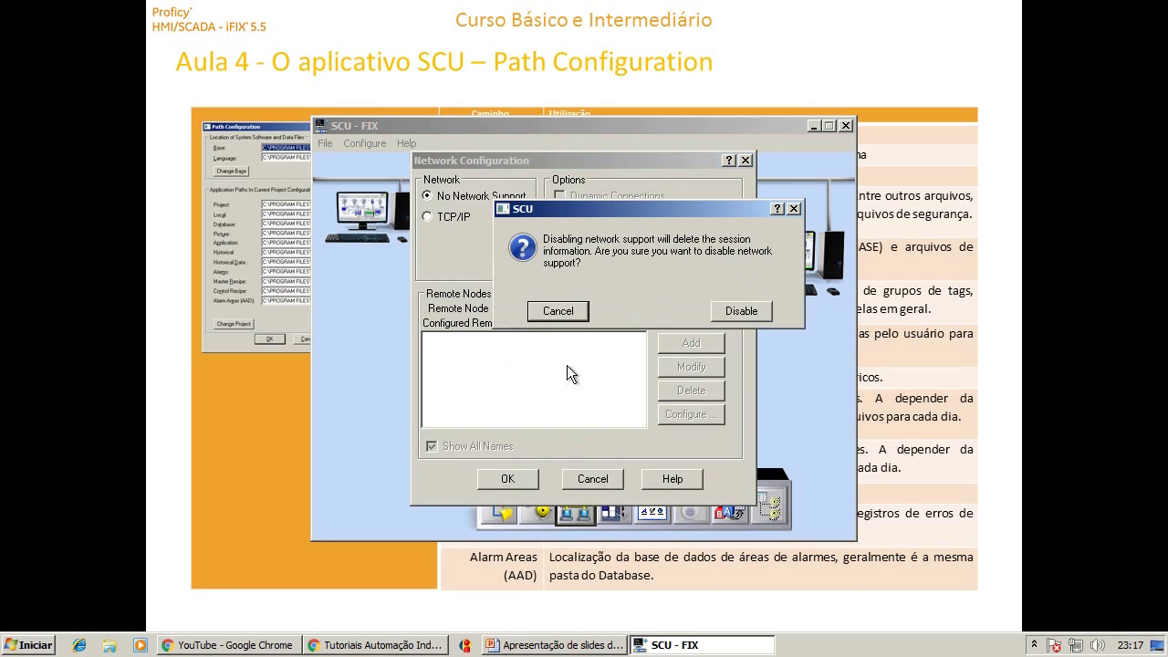
{"action": "left_click", "coordinate": [740, 311]}
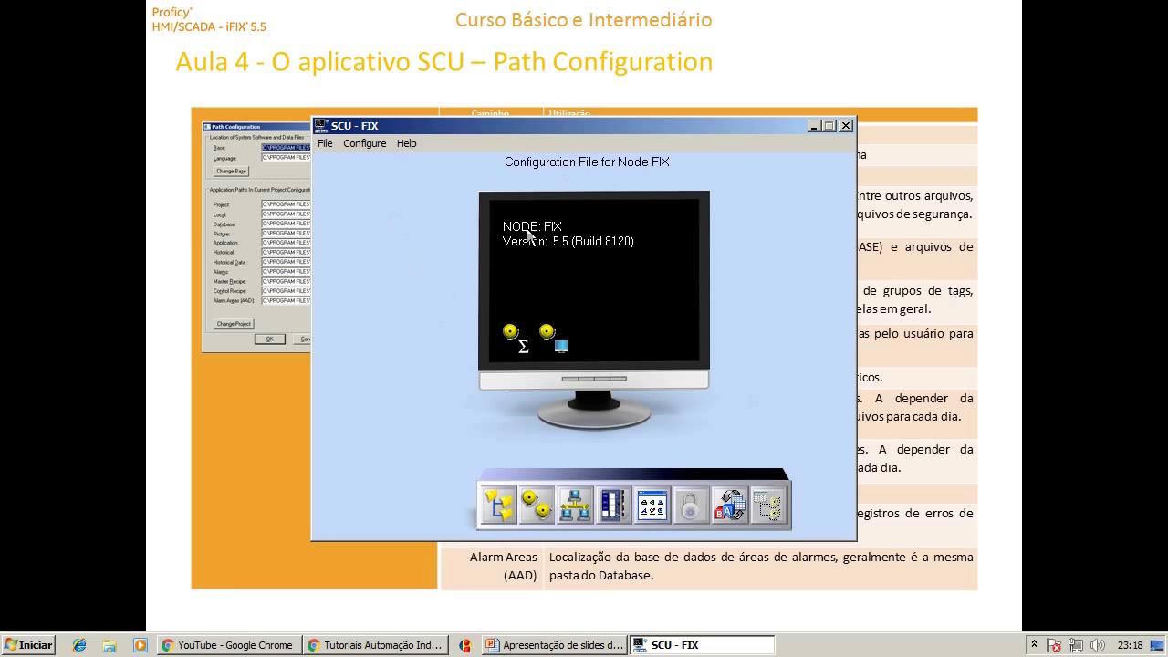
{"action": "left_click", "coordinate": [569, 508]}
Select TCP/IP networking with Dynamic Connections and Enforce Trusted Computing enabled.
{"action": "left_click", "coordinate": [445, 217]}
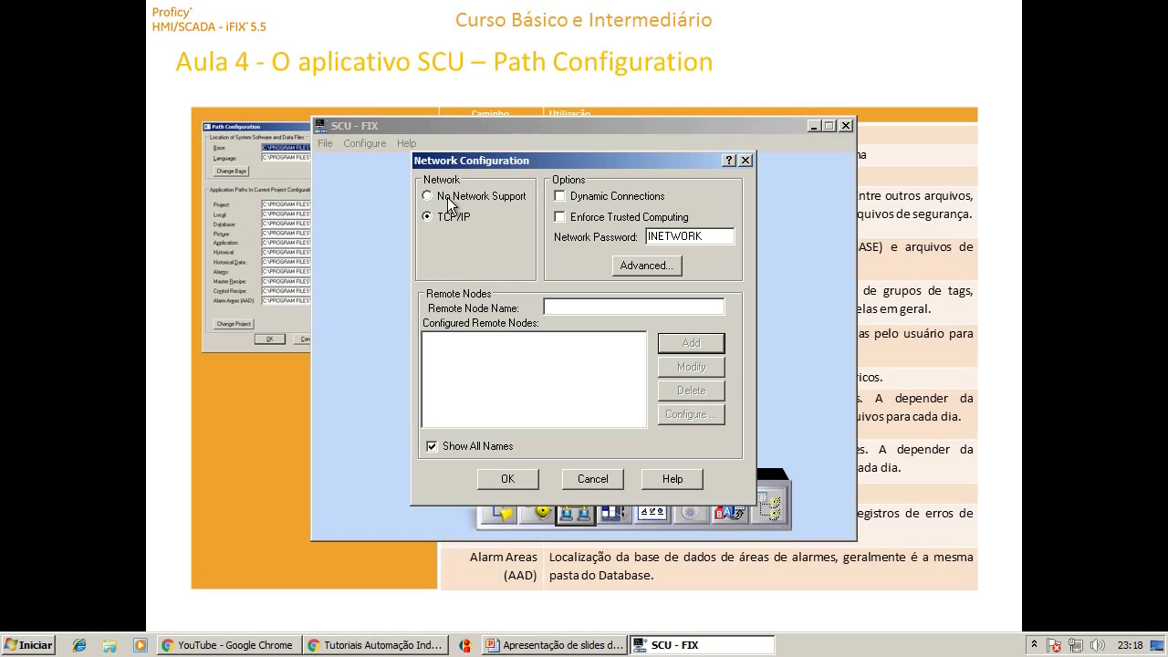
{"action": "left_click", "coordinate": [444, 194]}
{"action": "left_click", "coordinate": [436, 217]}
{"action": "left_click", "coordinate": [572, 201]}
{"action": "left_click", "coordinate": [566, 218]}
Replace the network password with a new one and save the network settings.
{"action": "left_click_drag", "start_coordinate": [716, 235], "coordinate": [611, 234]}
{"action": "type", "text": "SENHA"}
{"action": "left_click", "coordinate": [503, 474]}
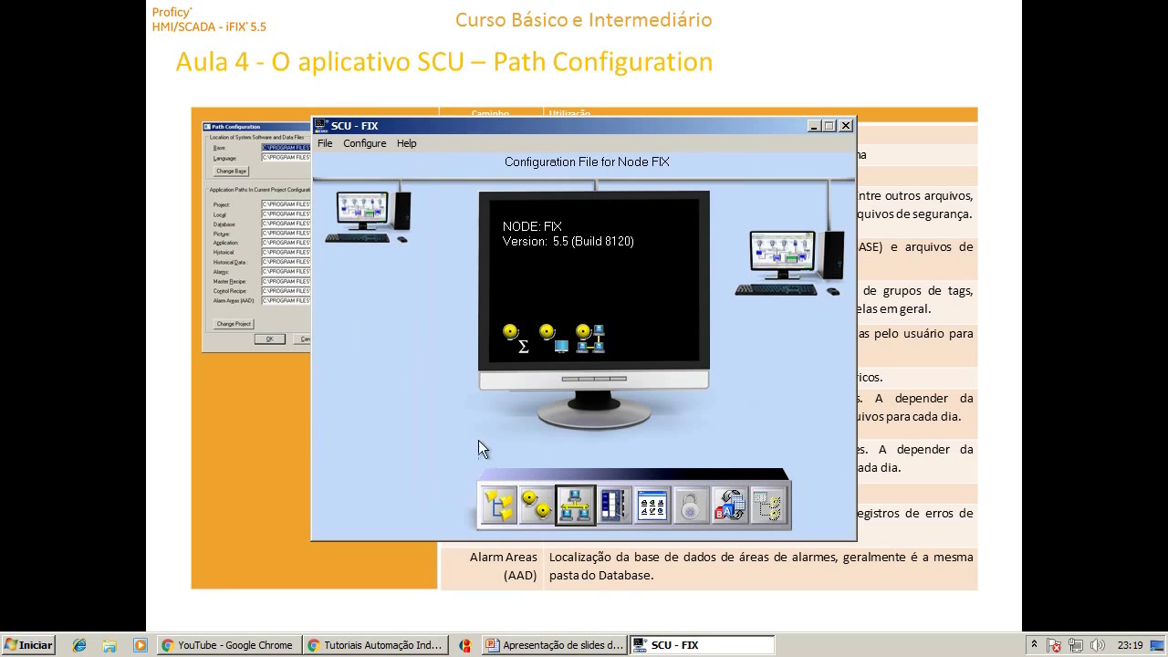